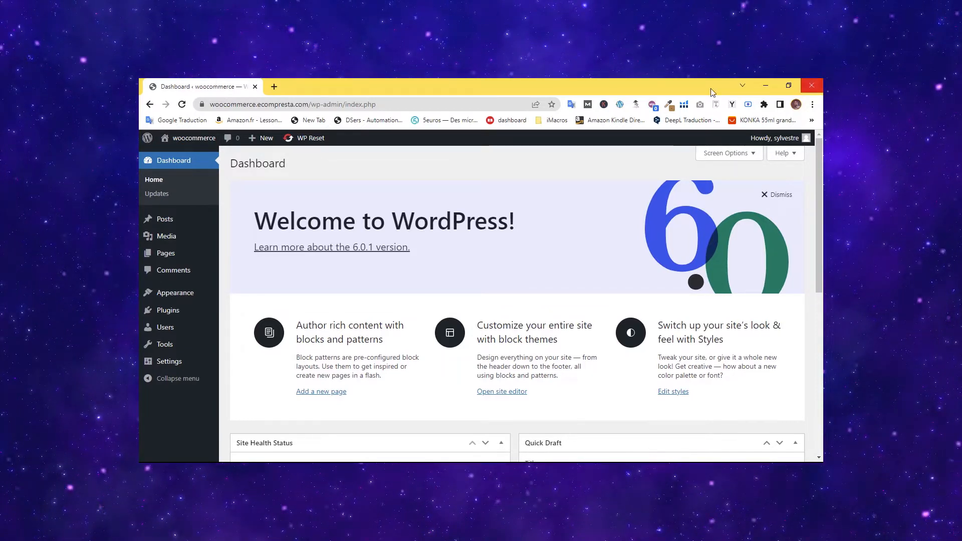
- Open the site's installed themes and look over the details of the active Twenty Twenty-Two theme
mouse_move(217, 326)
mouse_move(162, 297)
left_click(231, 298)
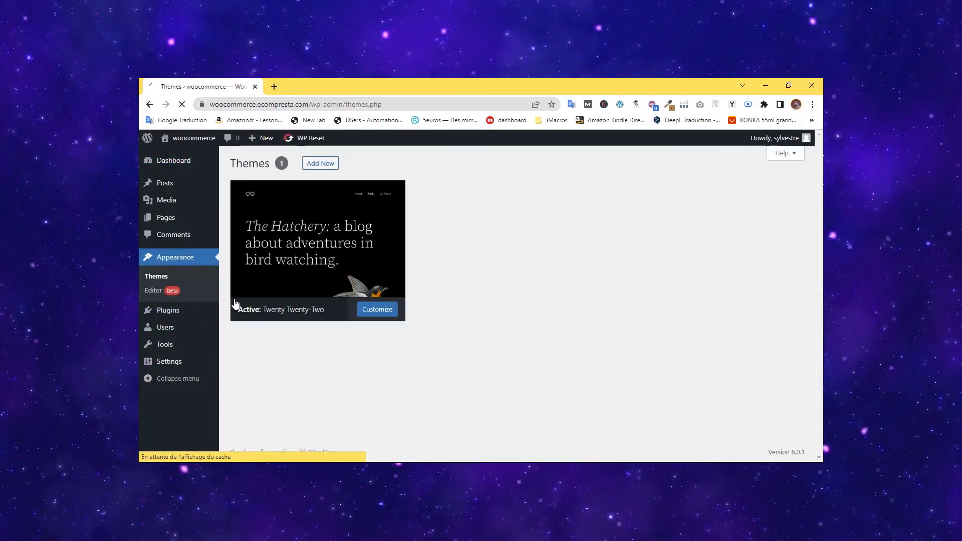
left_click(235, 303)
scroll(232, 301, "down", 3)
scroll(359, 346, "up", 3)
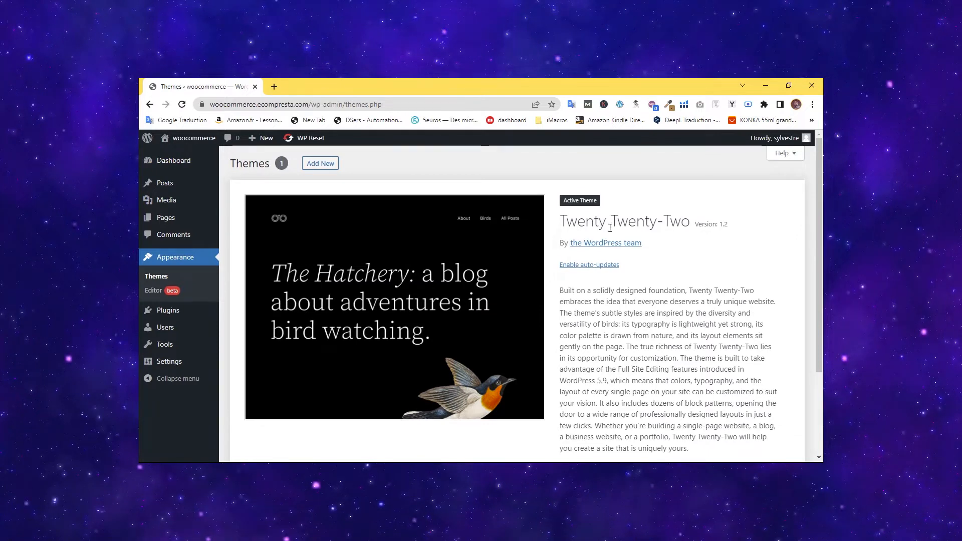
- Search the theme directory for woostify, then install and activate the Woostify theme
left_click(315, 164)
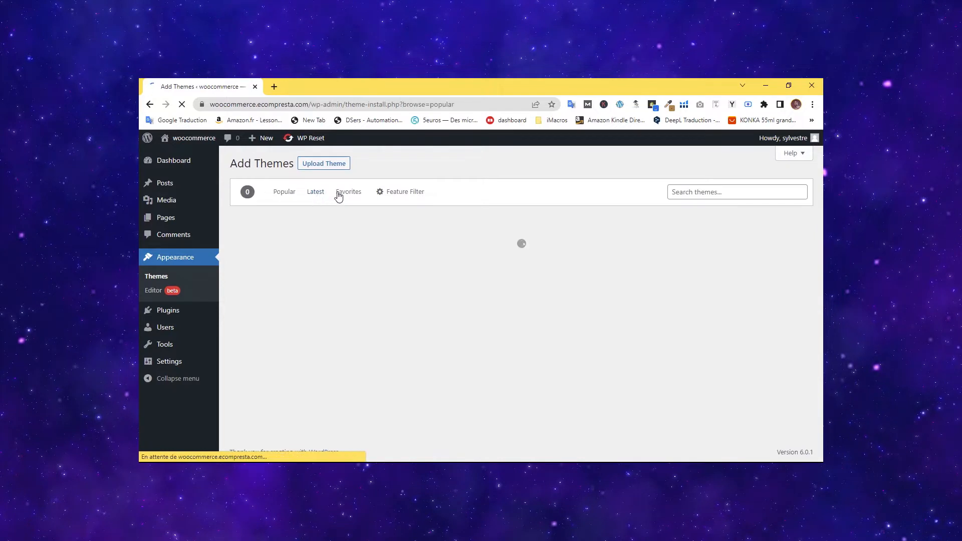
left_click(696, 191)
type("woostify")
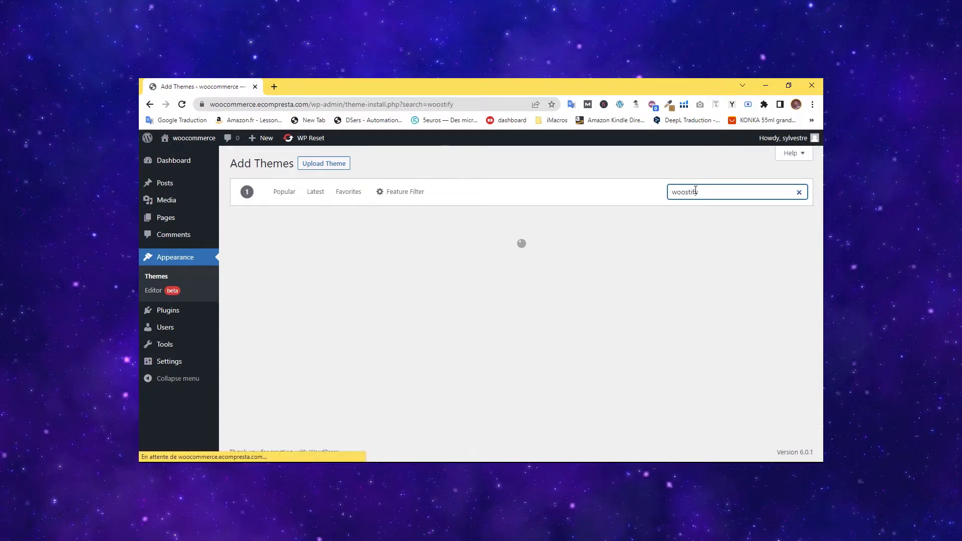
left_click(325, 351)
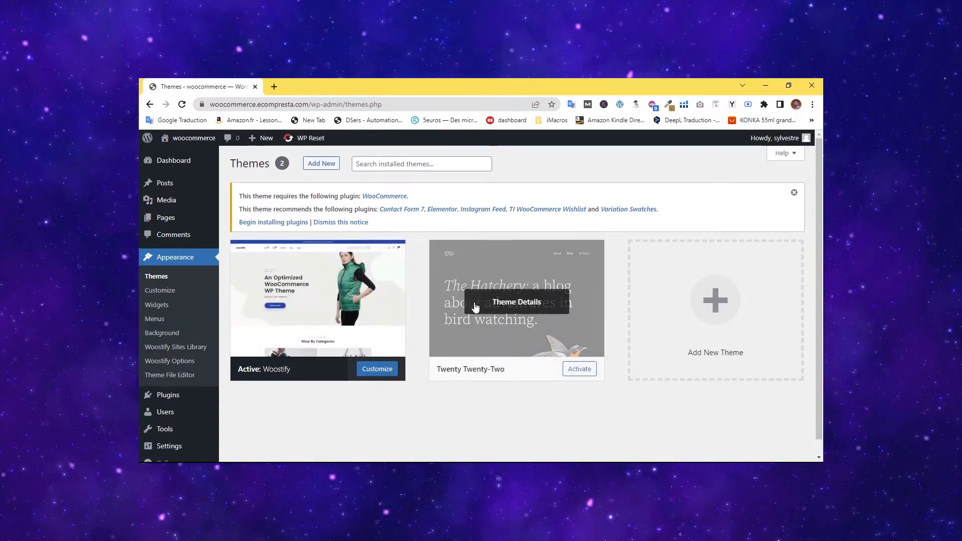
- Delete the inactive Twenty Twenty-Two theme from the site and confirm its removal
left_click(519, 304)
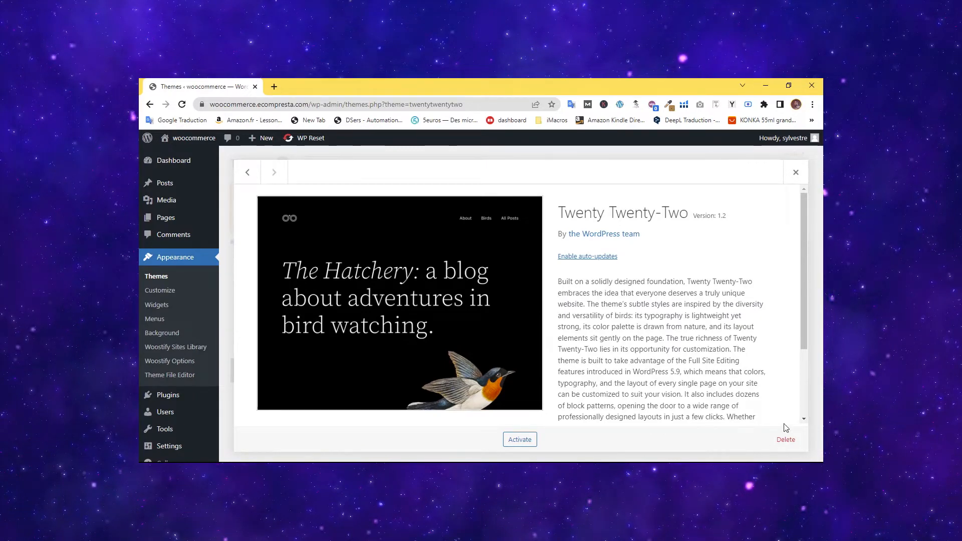
left_click(786, 440)
left_click(525, 185)
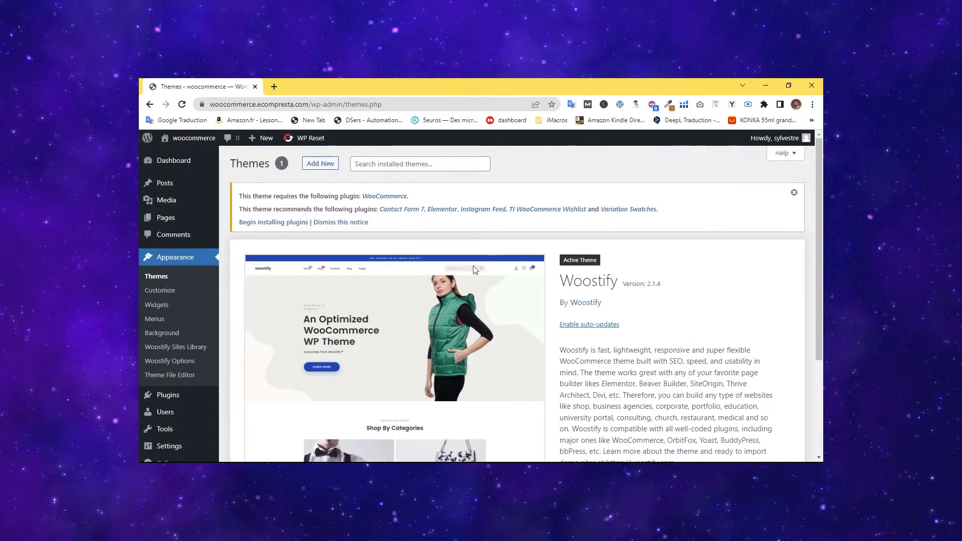
- Review the Woostify theme's description and the notice about its required and recommended plugins
scroll(486, 288, "down", 3)
scroll(487, 288, "up", 3)
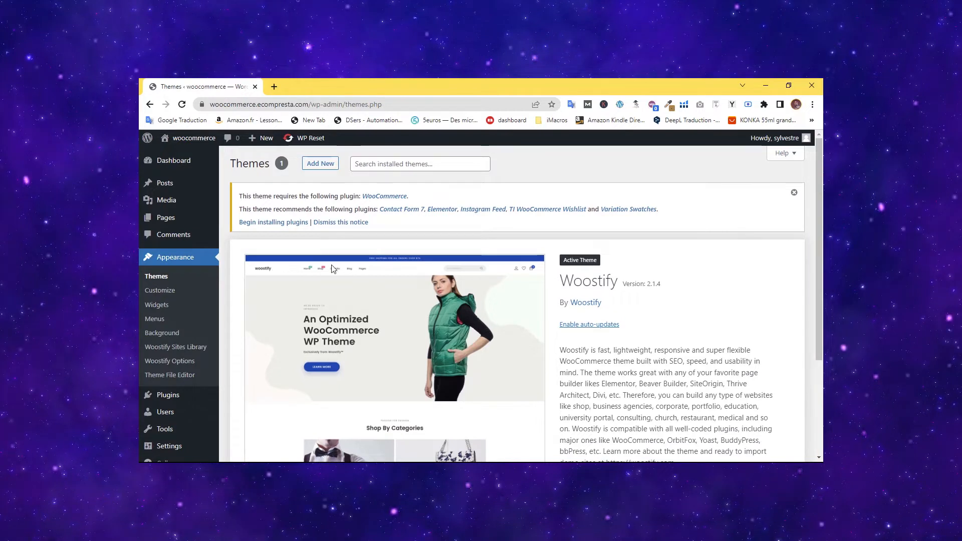
left_click_drag(262, 196, 338, 194)
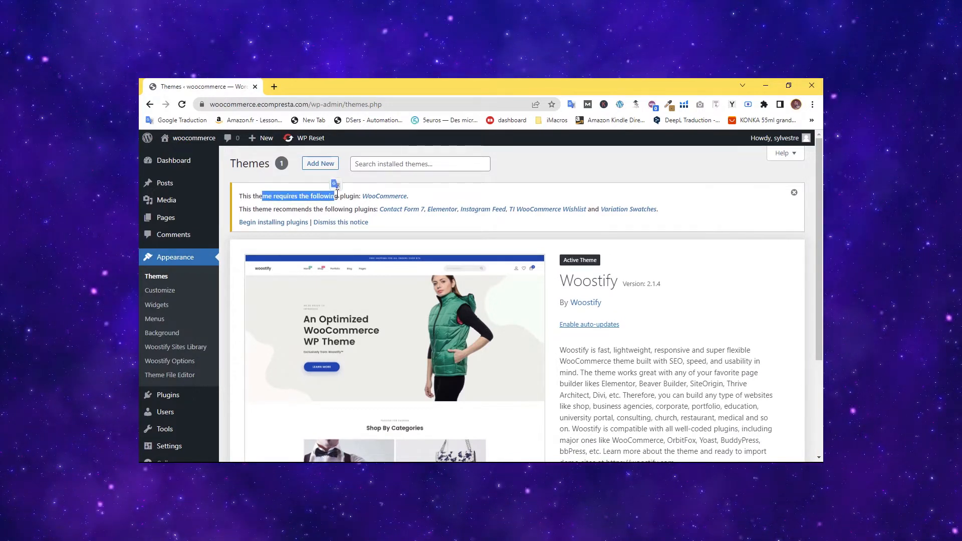
scroll(195, 331, "down", 3)
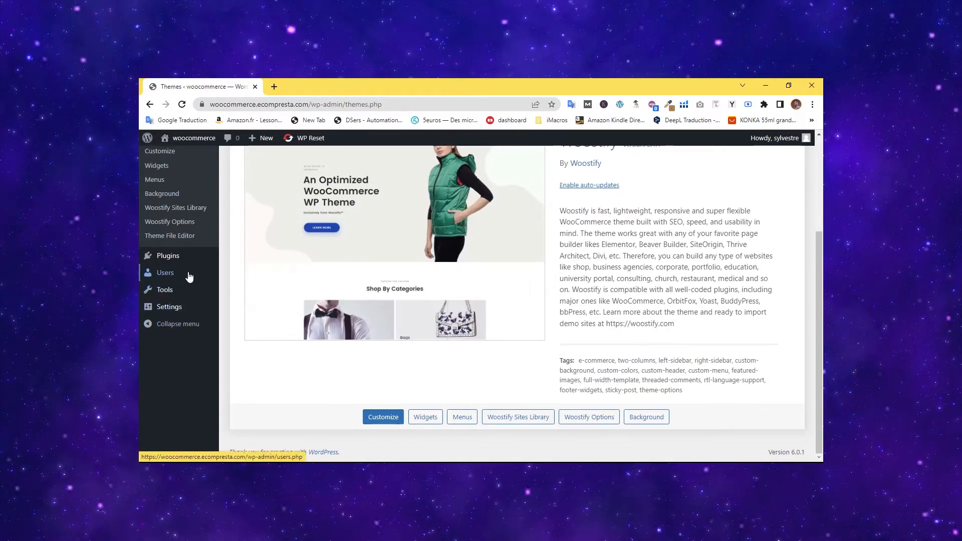
scroll(188, 275, "up", 3)
scroll(168, 279, "down", 3)
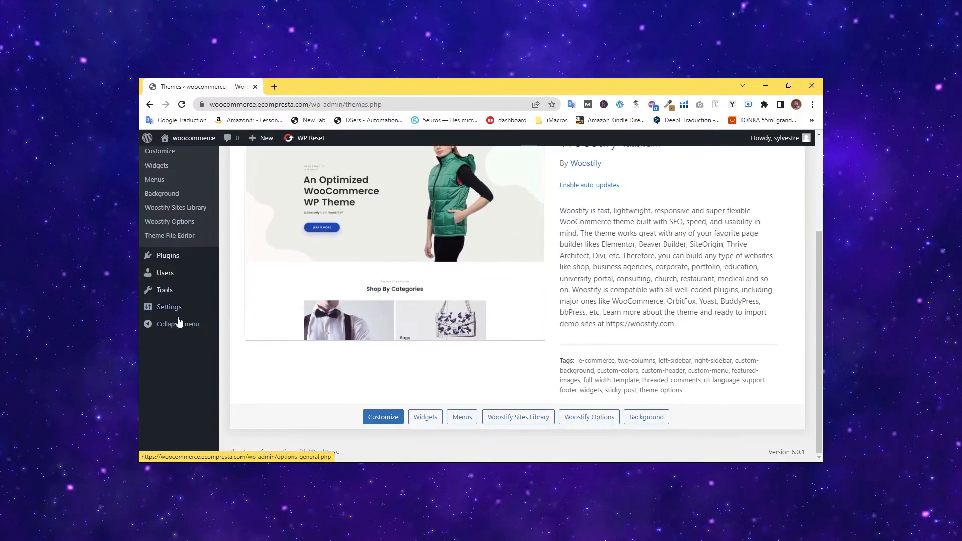
- Open the general settings and clear the site's tagline
mouse_move(176, 315)
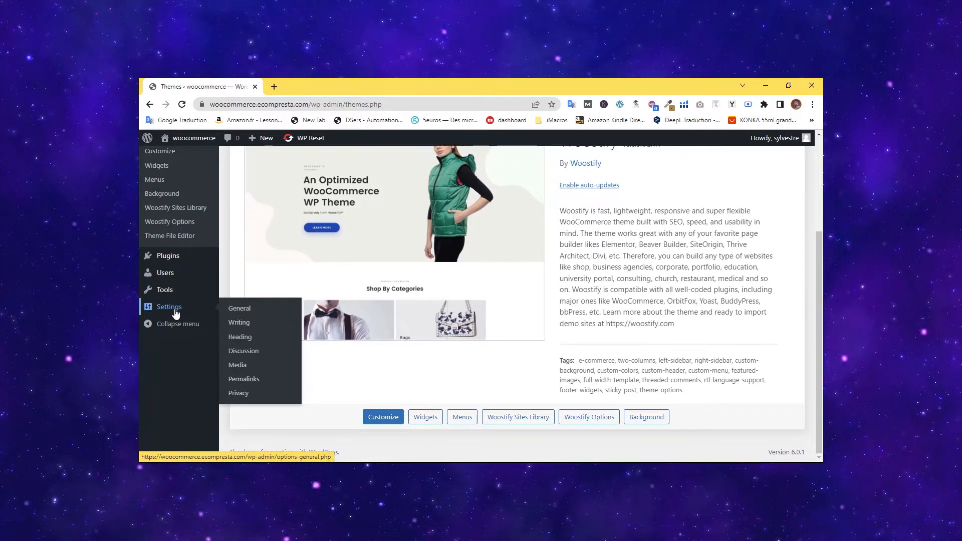
left_click(237, 310)
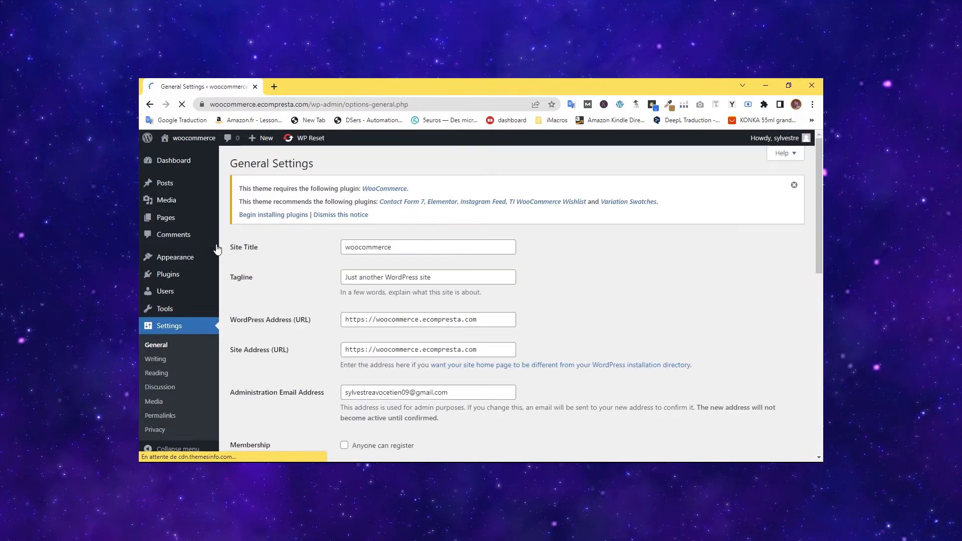
left_click_drag(430, 278, 332, 275)
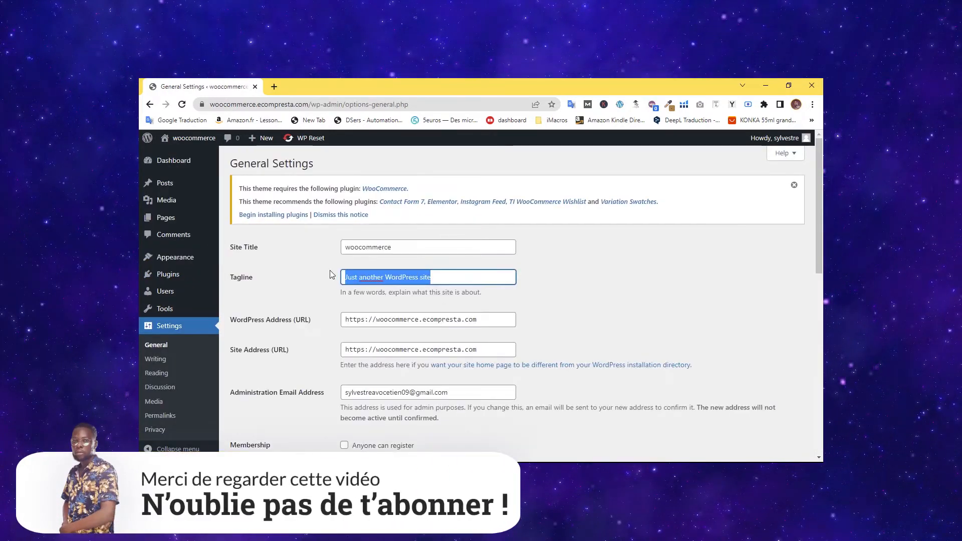
key("BackSpace")
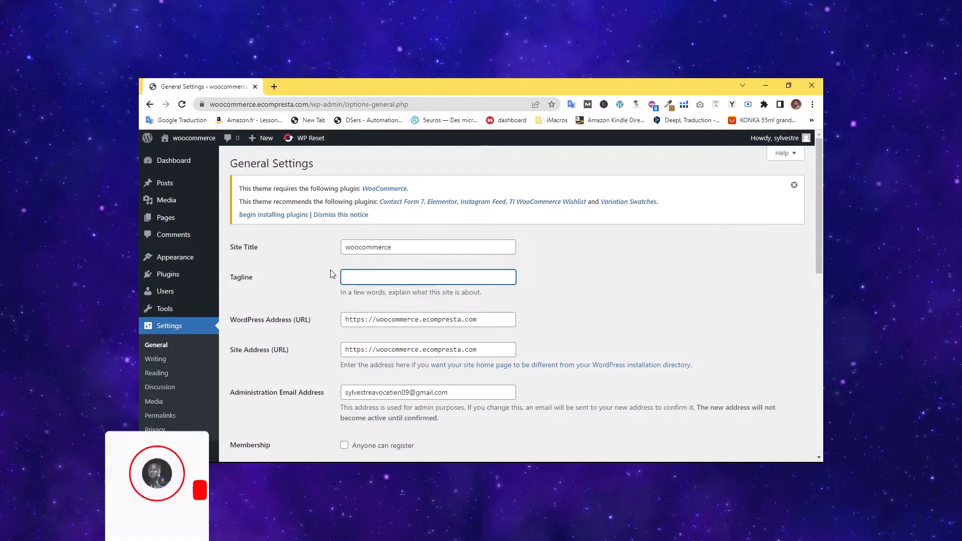
left_click(402, 248)
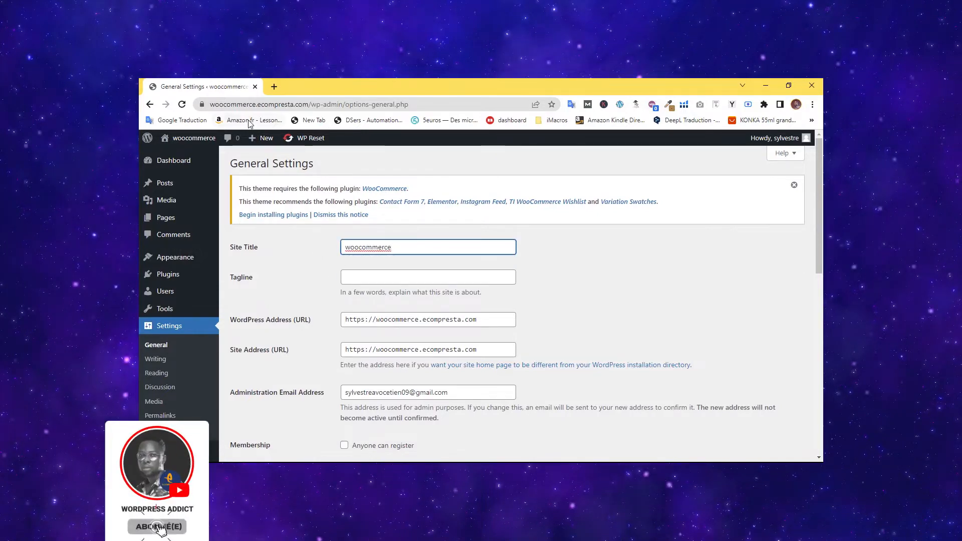
left_click(248, 104)
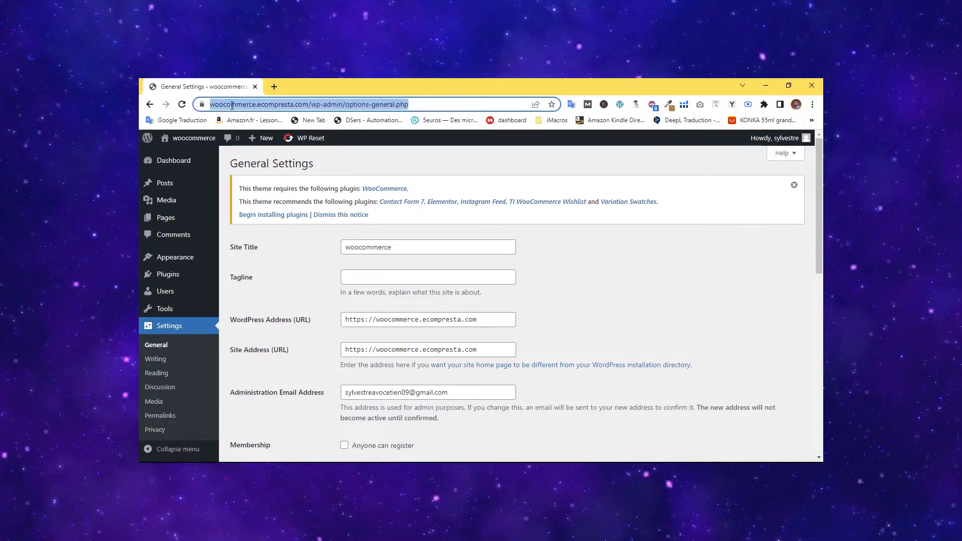
double_click(260, 105)
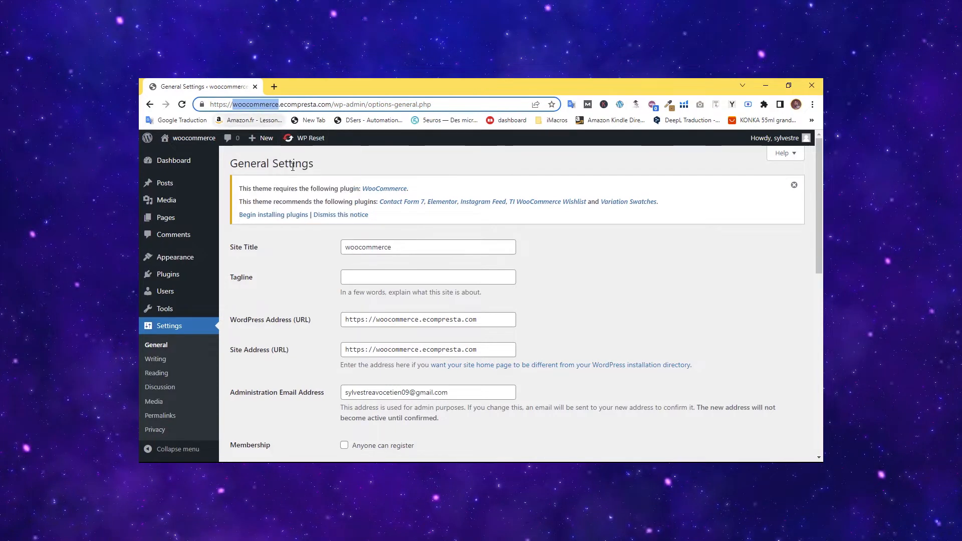
left_click(602, 307)
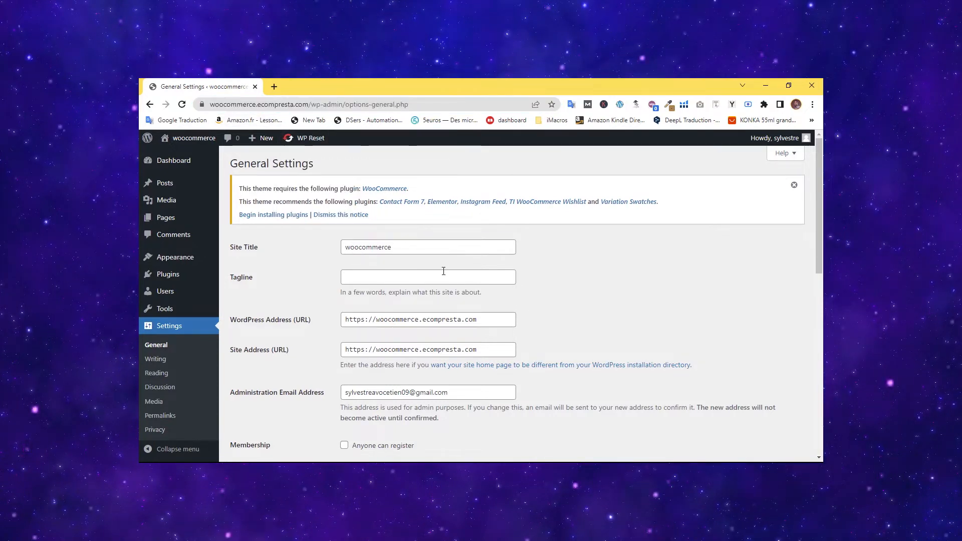
left_click(459, 279)
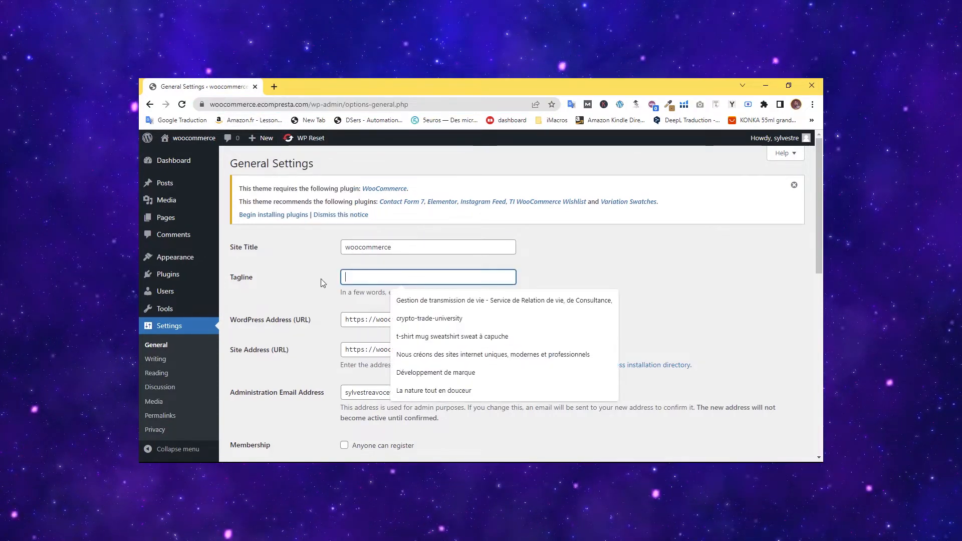
left_click(554, 255)
- Allow anyone to register on the site and keep Subscriber as the default role for new users
scroll(481, 325, "down", 2)
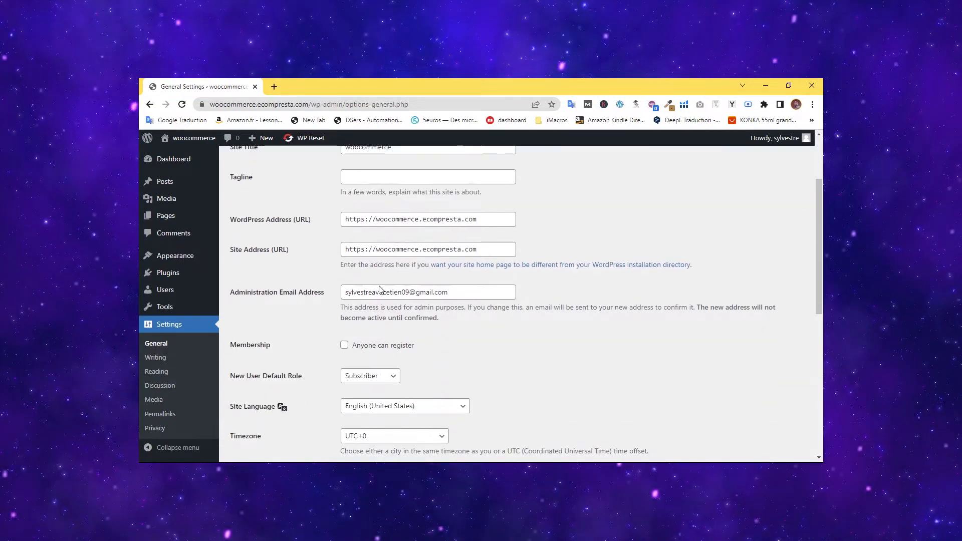
left_click(345, 346)
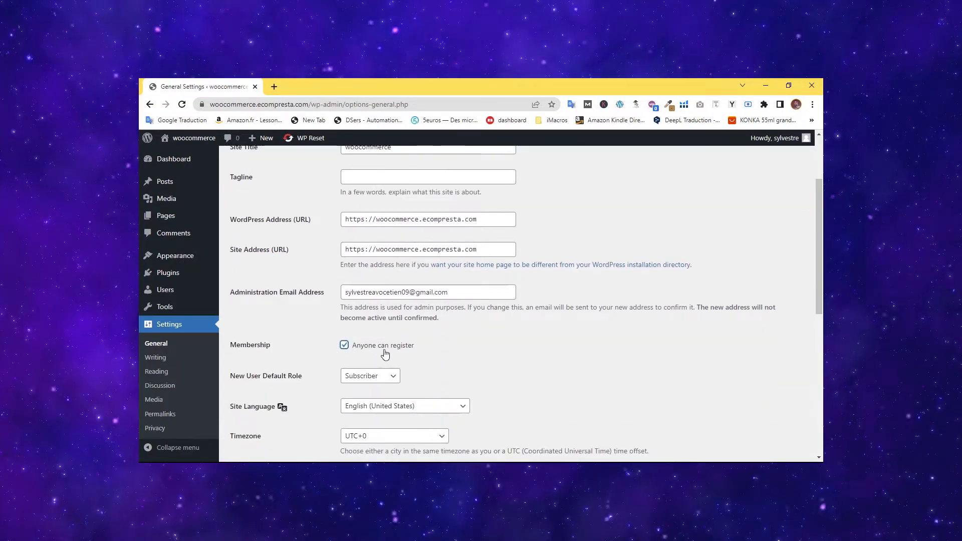
scroll(398, 354, "down", 3)
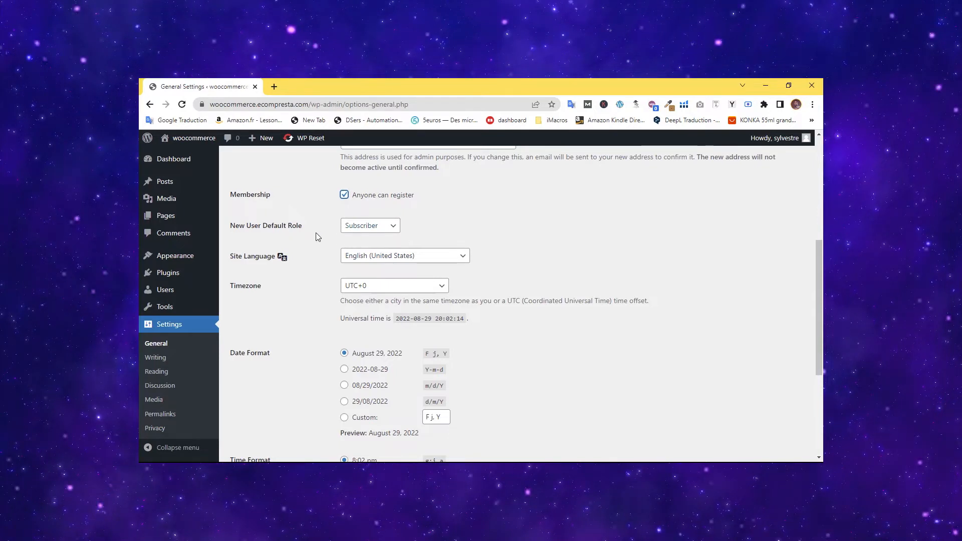
left_click(372, 228)
left_click(370, 226)
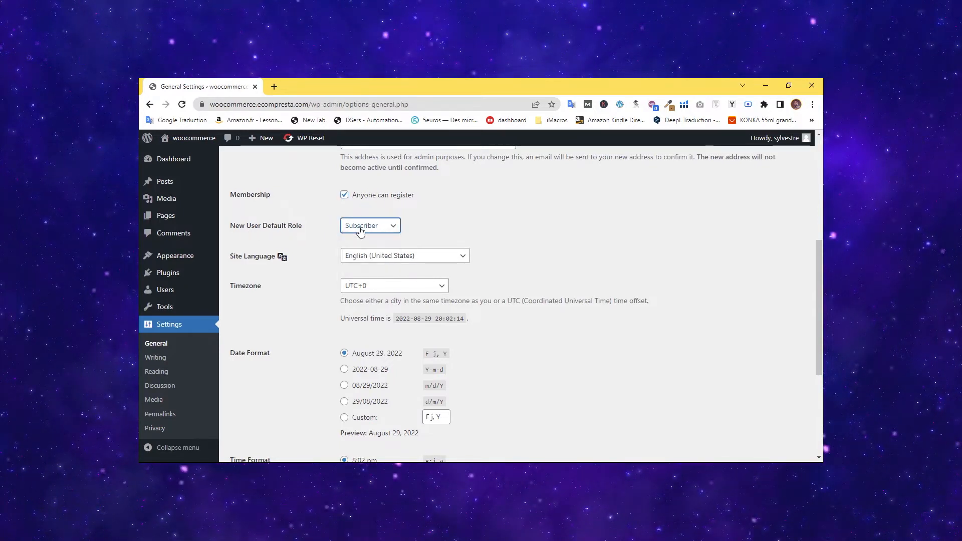
- Set the site language to Français and save the general settings
left_click(378, 263)
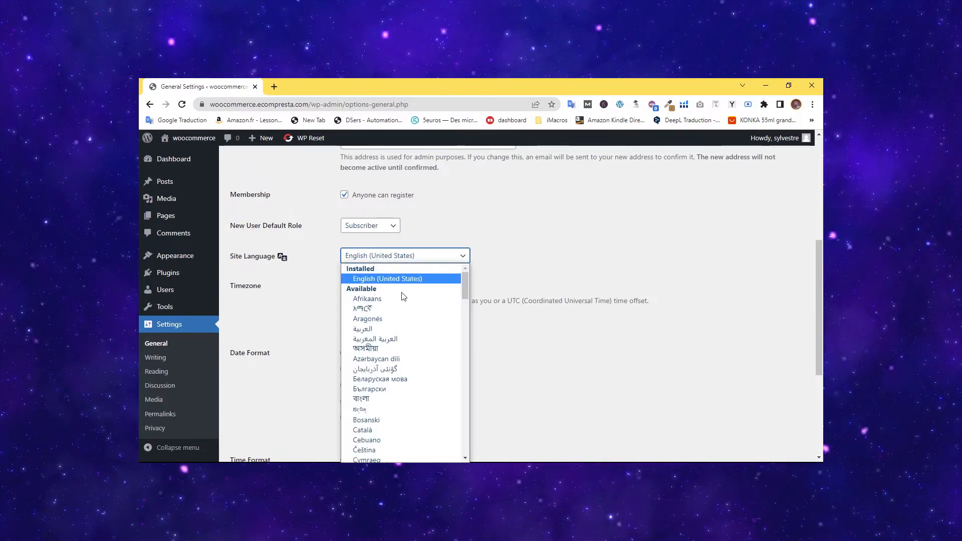
scroll(400, 371, "down", 12)
scroll(398, 381, "down", 6)
scroll(381, 384, "up", 16)
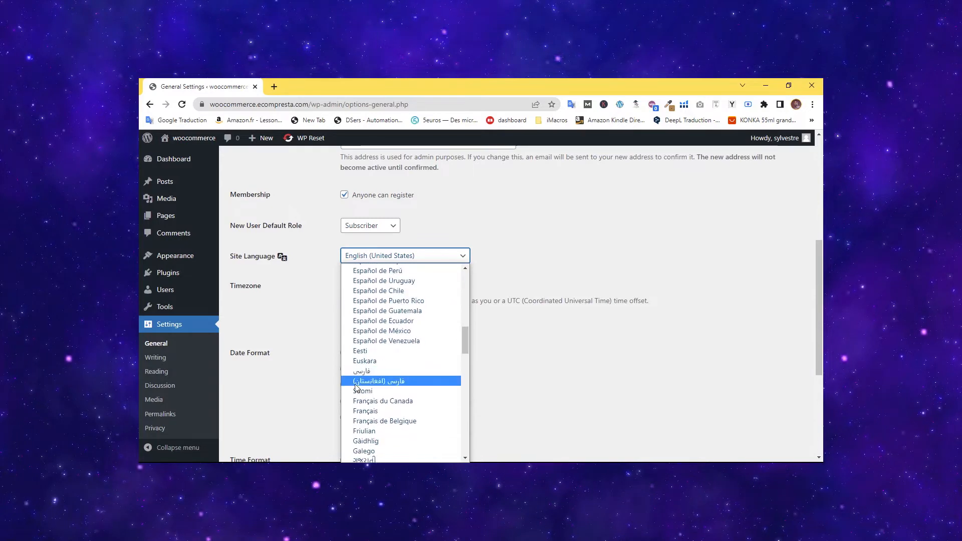
left_click(365, 411)
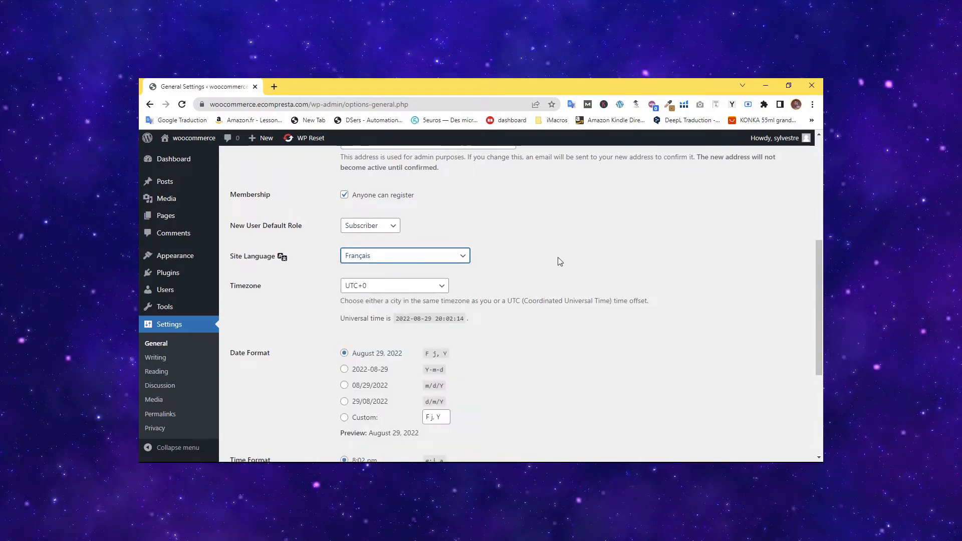
scroll(381, 300, "down", 4)
left_click(256, 410)
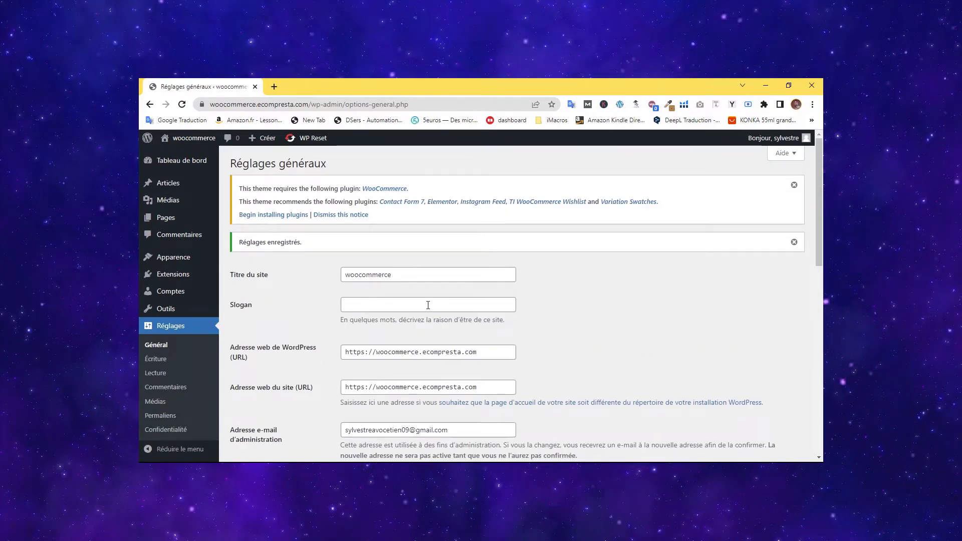
scroll(394, 273, "down", 6)
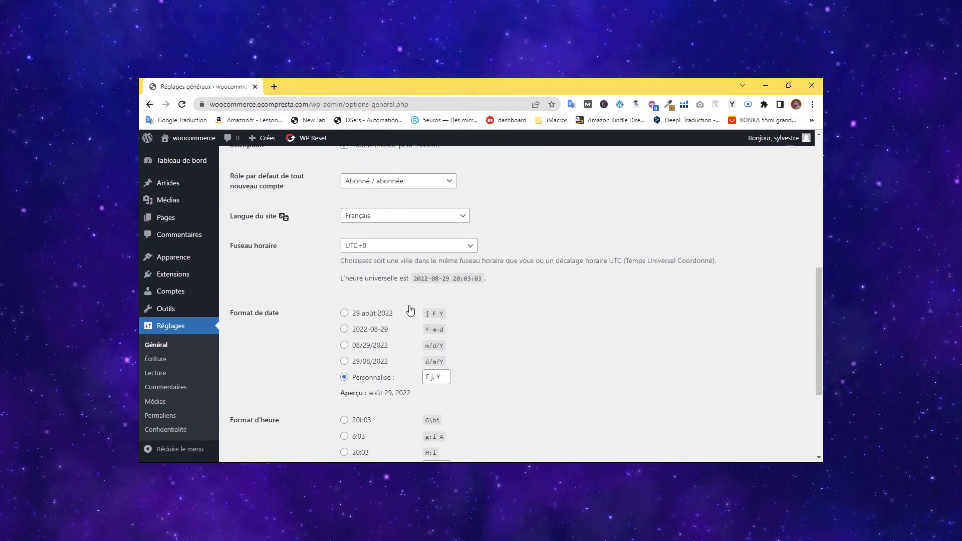
scroll(408, 311, "up", 7)
scroll(173, 315, "down", 2)
scroll(170, 320, "down", 5)
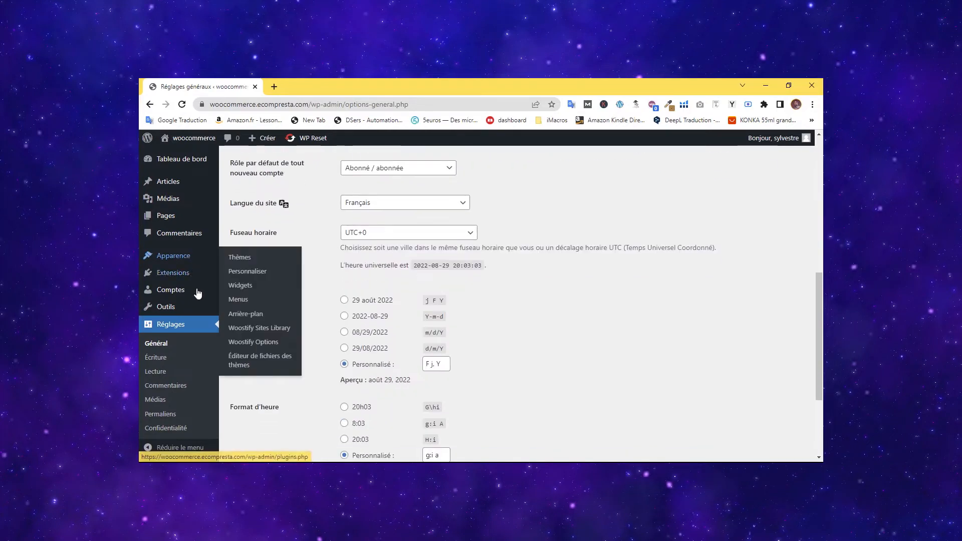
- In the reading settings, make the homepage a static page, choose Sample Page for it, and save the changes
left_click(155, 371)
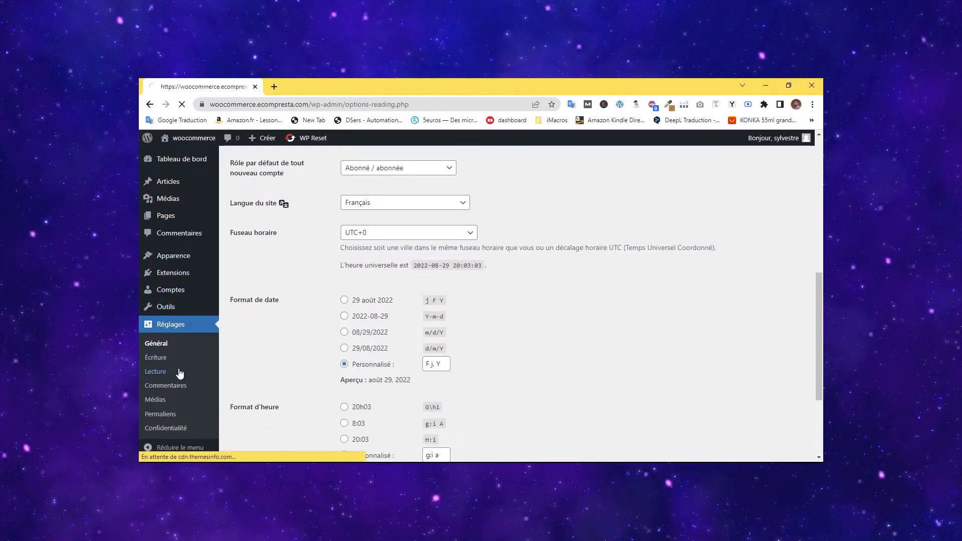
left_click(344, 262)
left_click(435, 288)
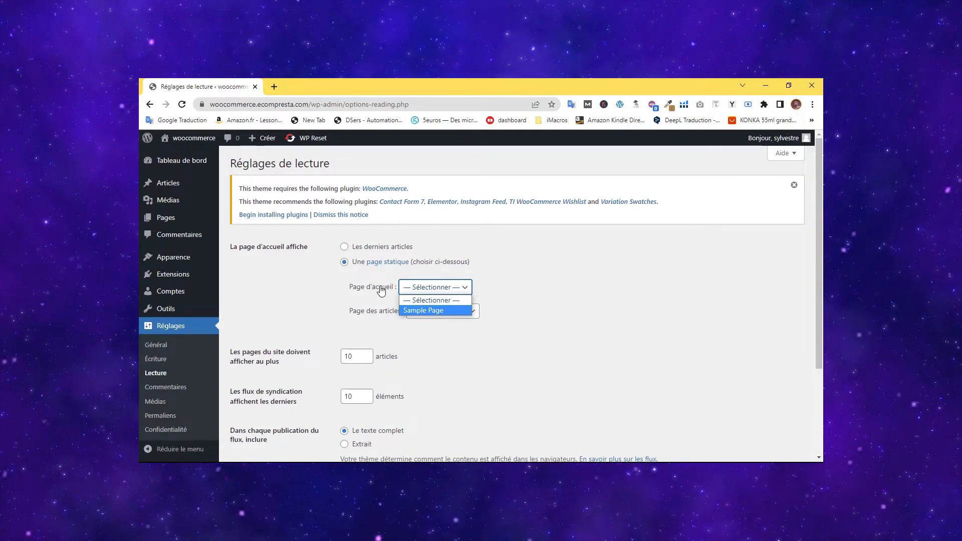
left_click(433, 311)
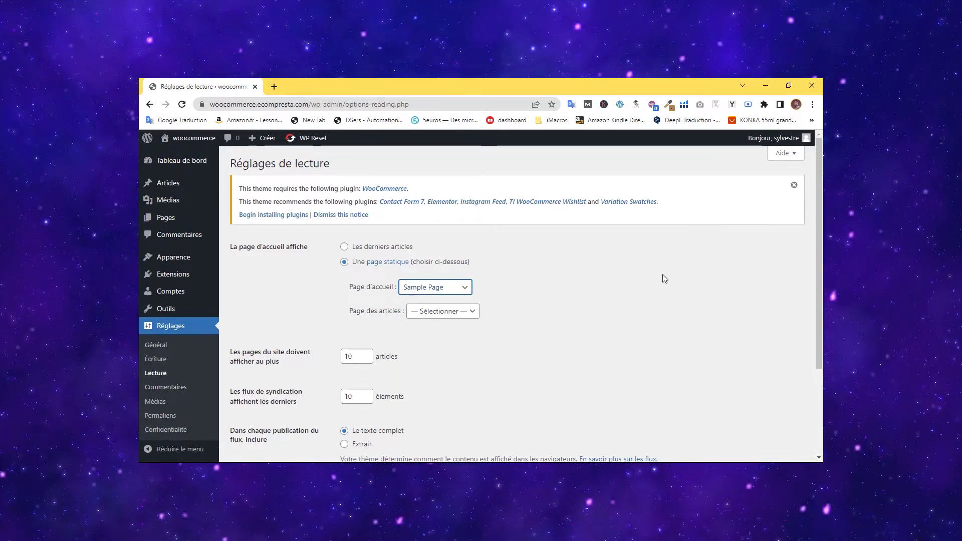
scroll(460, 253, "down", 3)
scroll(451, 280, "up", 2)
scroll(448, 295, "down", 2)
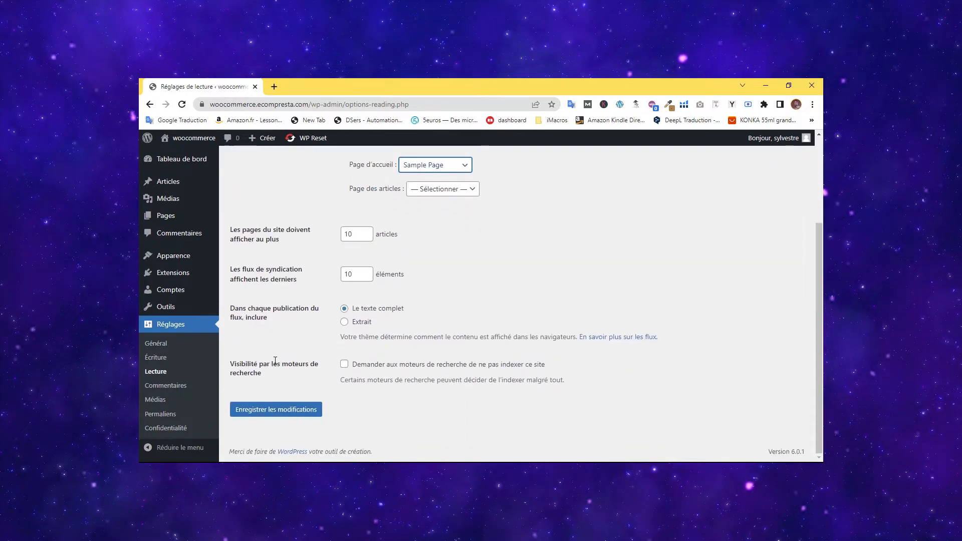
left_click(273, 410)
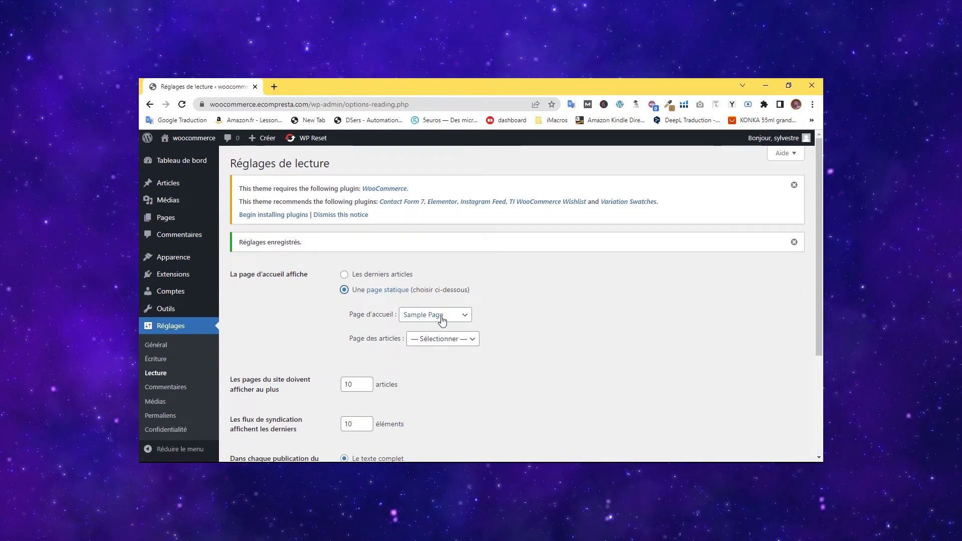
- Save the reading settings again with Sample Page as the static homepage
scroll(421, 304, "down", 3)
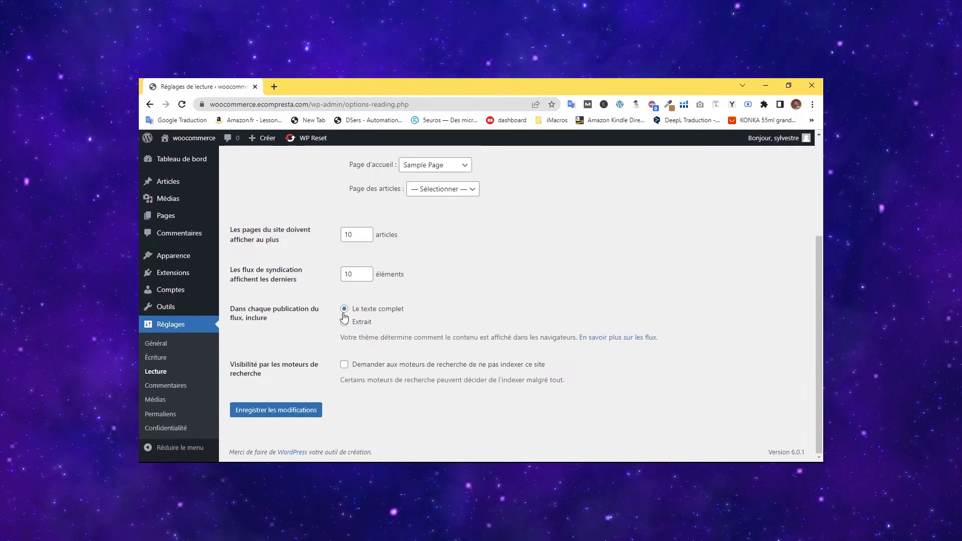
left_click(291, 411)
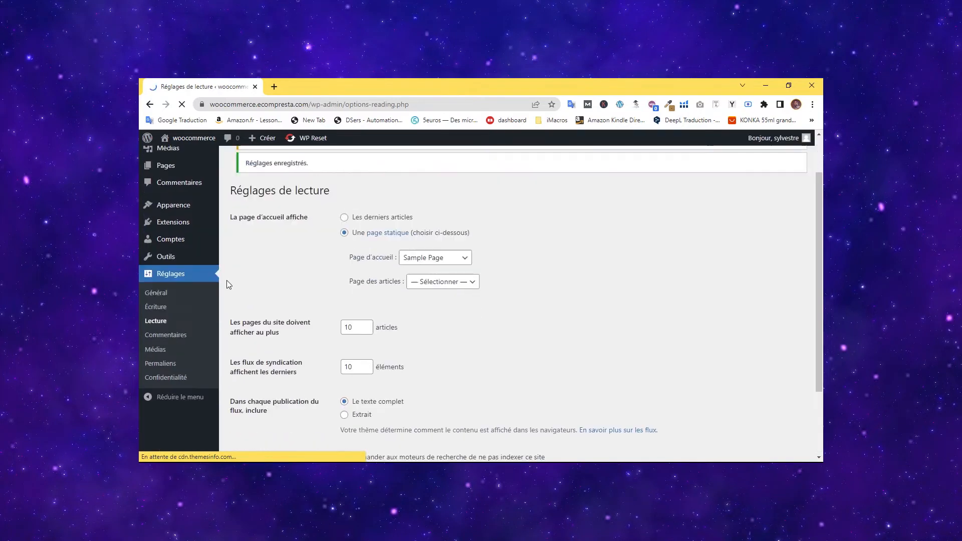
- In the permalink settings, choose the Titre de la publication structure with /%postname%/ and save the changes
scroll(242, 278, "down", 2)
scroll(273, 265, "down", 1)
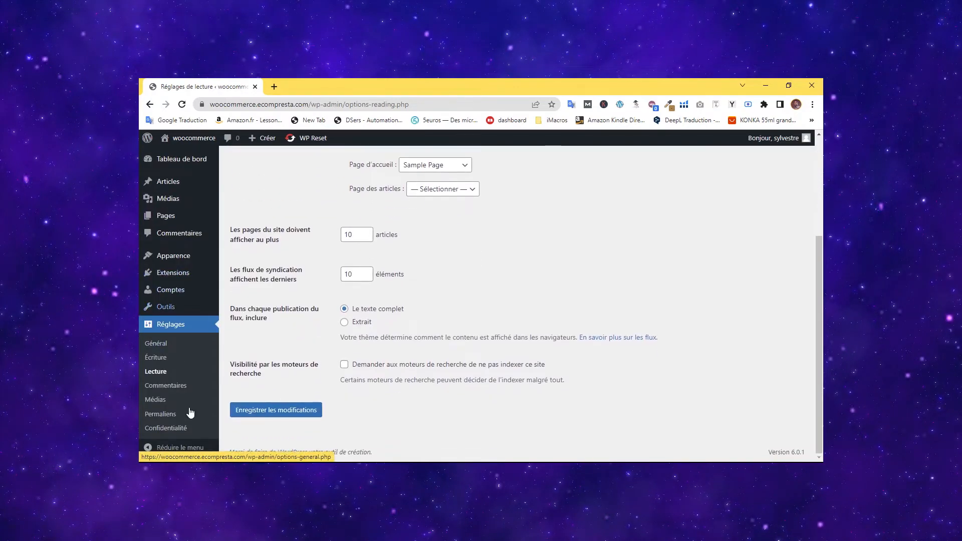
left_click(174, 414)
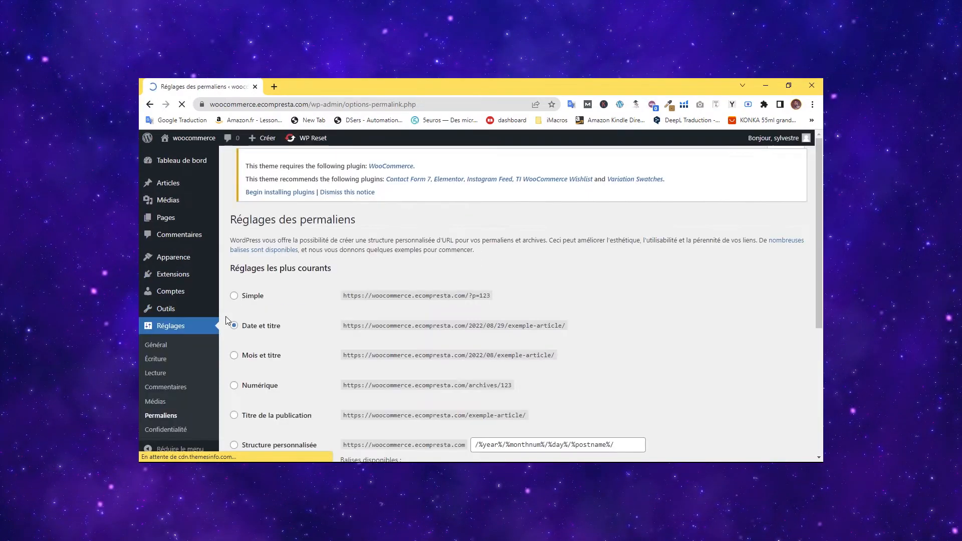
scroll(346, 323, "down", 3)
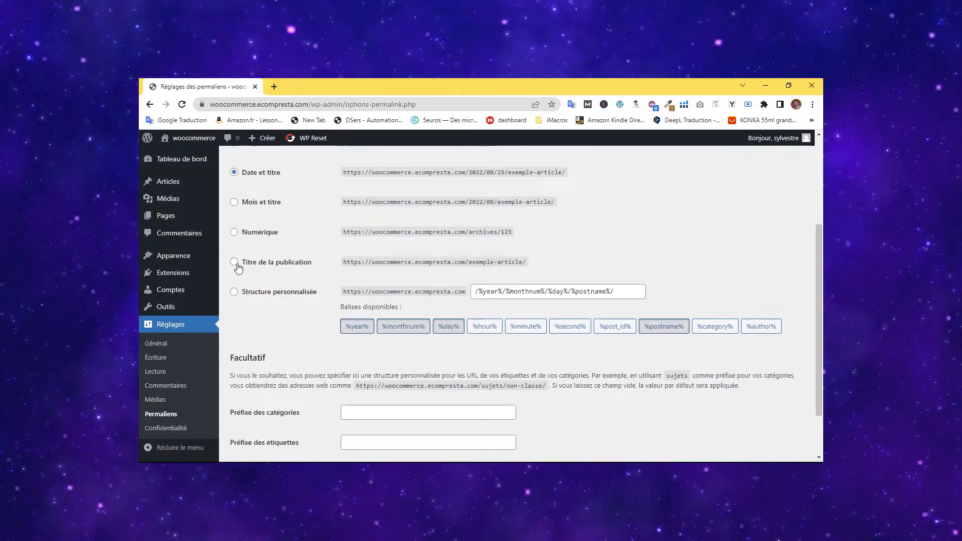
left_click(254, 264)
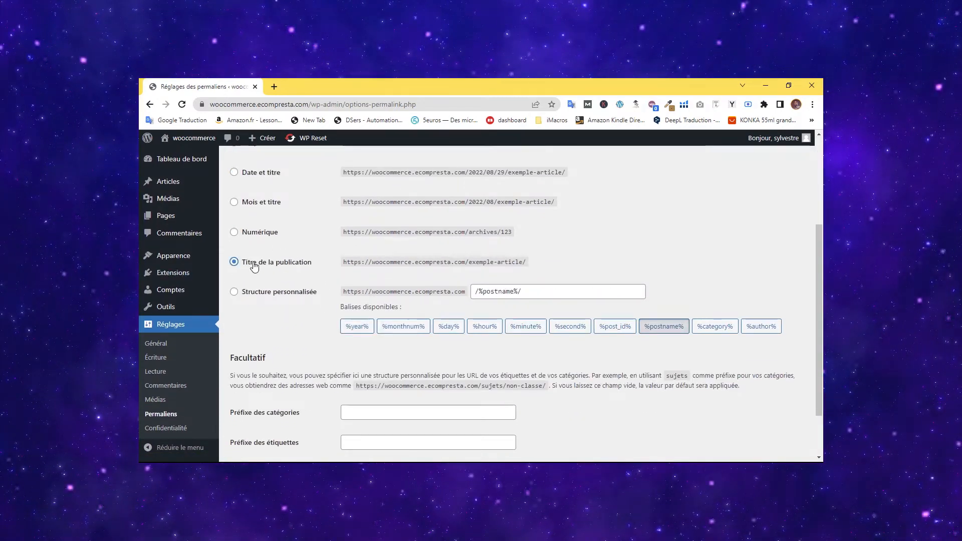
left_click(557, 291)
scroll(501, 273, "down", 2)
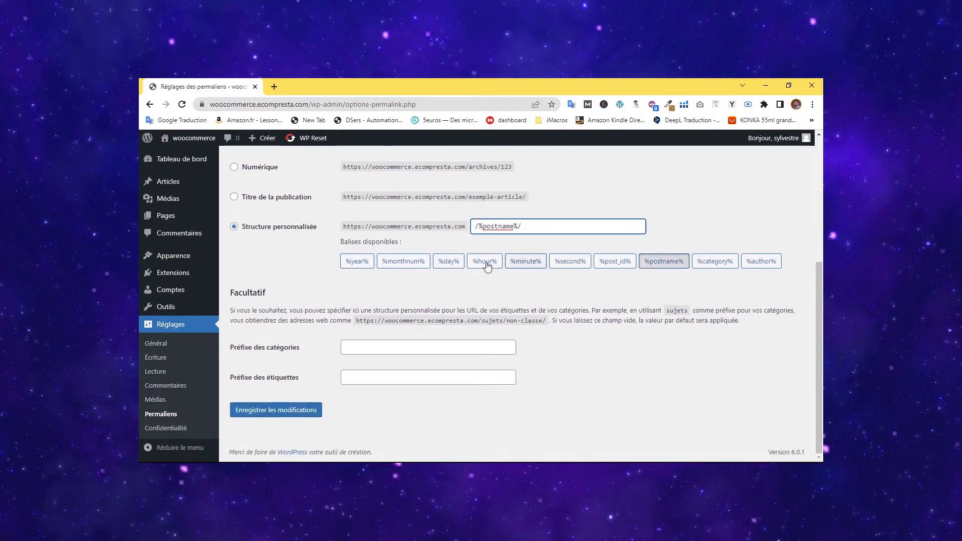
left_click(273, 411)
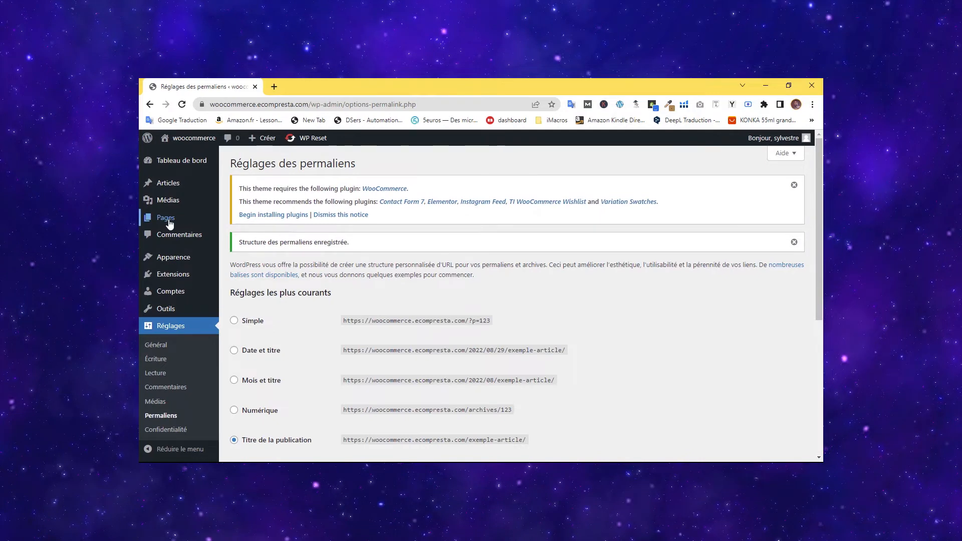
- Open the list of all pages and quick-edit Sample Page, changing its title to Accueil
mouse_move(168, 222)
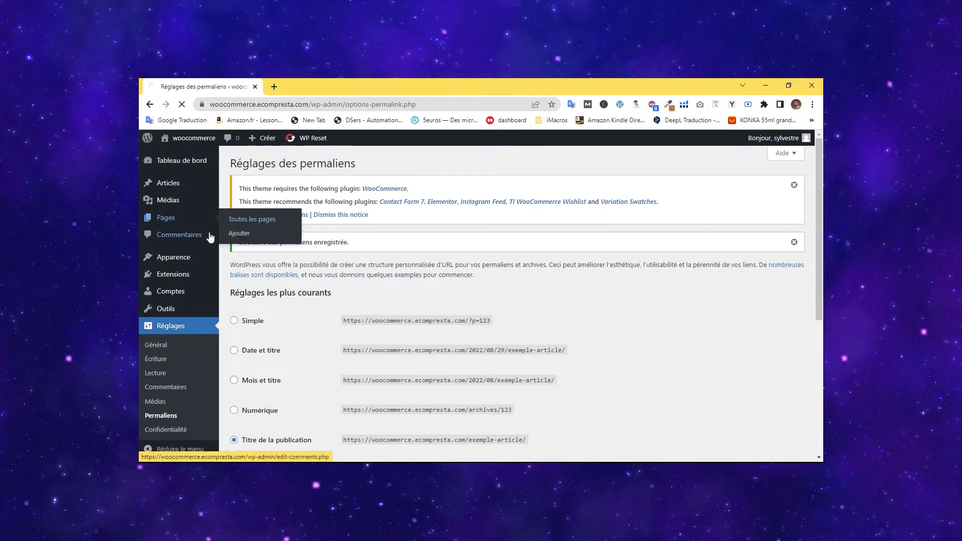
left_click(232, 219)
mouse_move(261, 345)
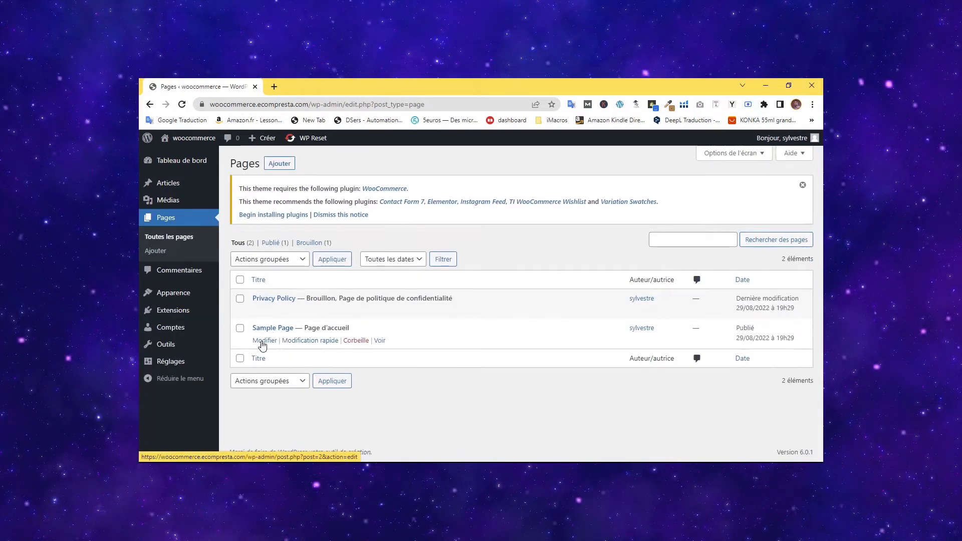
left_click(297, 342)
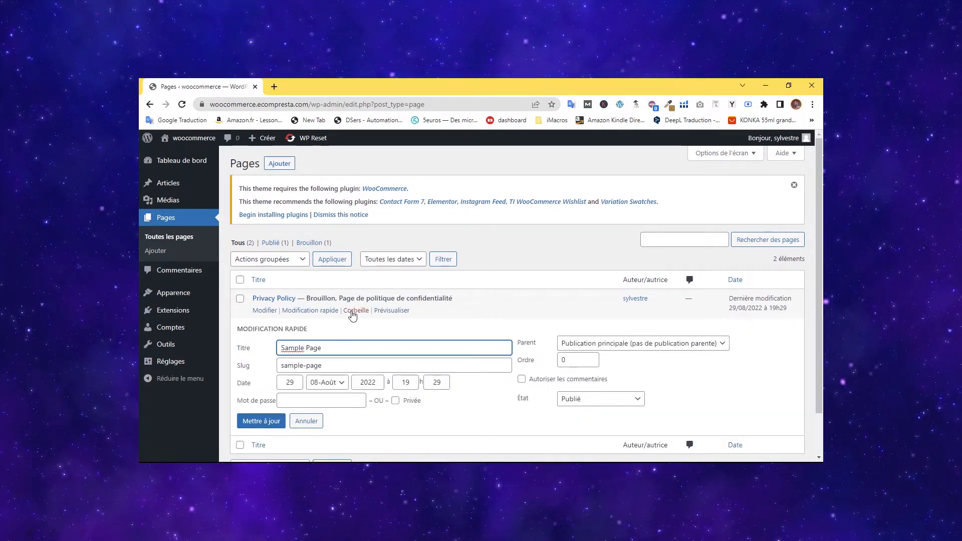
scroll(401, 321, "down", 1)
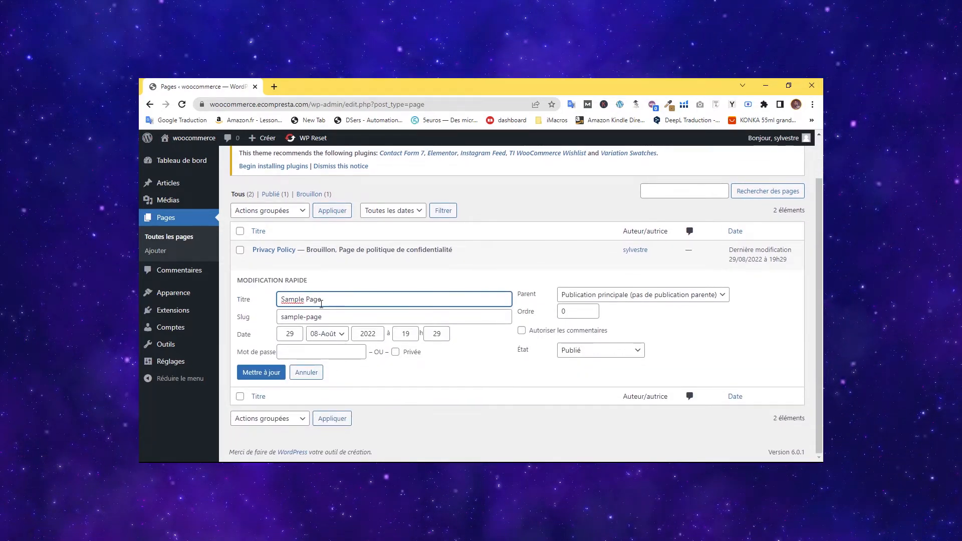
left_click_drag(323, 300, 252, 310)
type("Accueil")
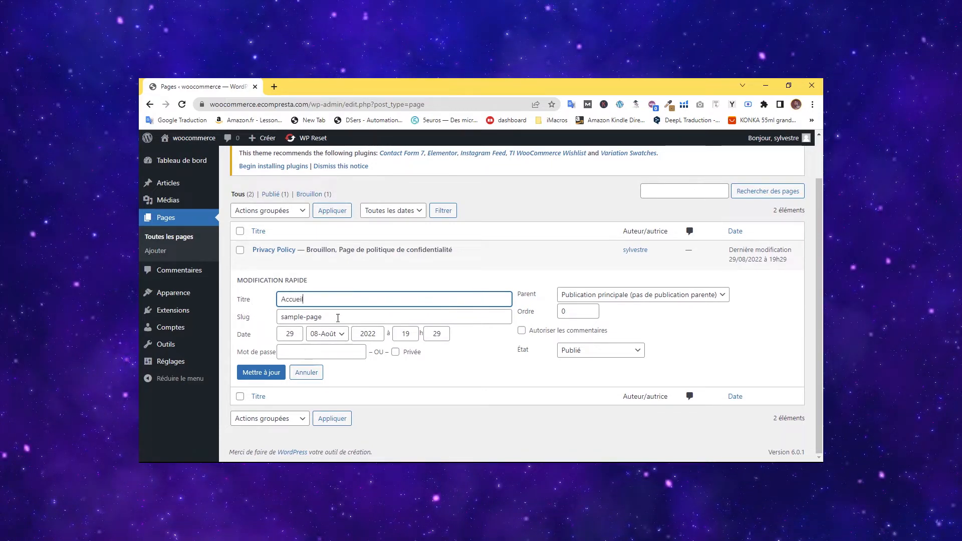
- Replace the homepage's slug with acceuil in the quick edit form
key("Tab")
type("acc")
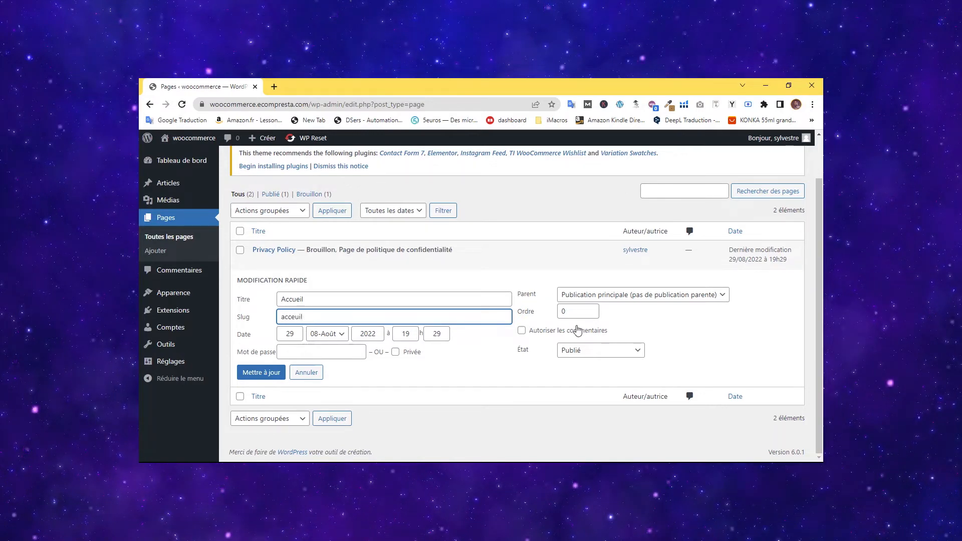
double_click(301, 317)
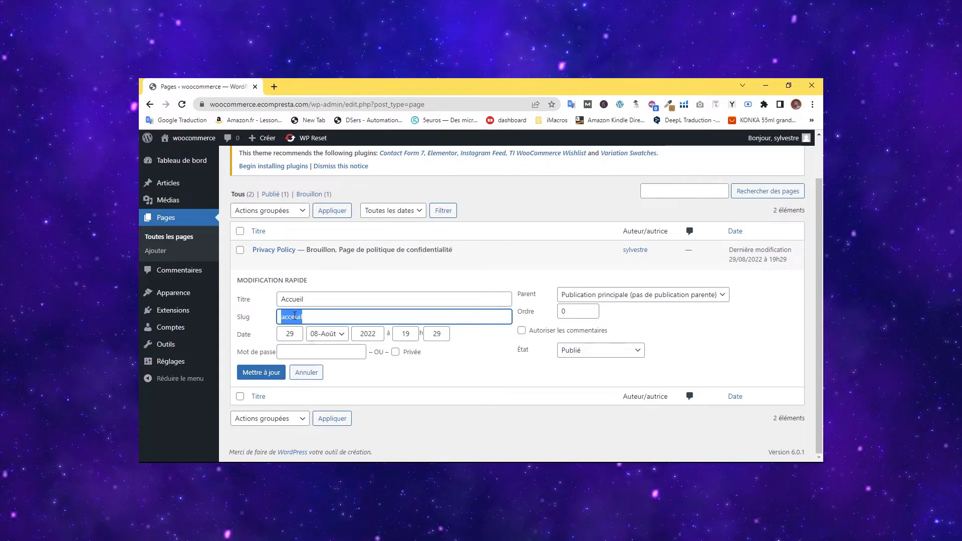
left_click(322, 317)
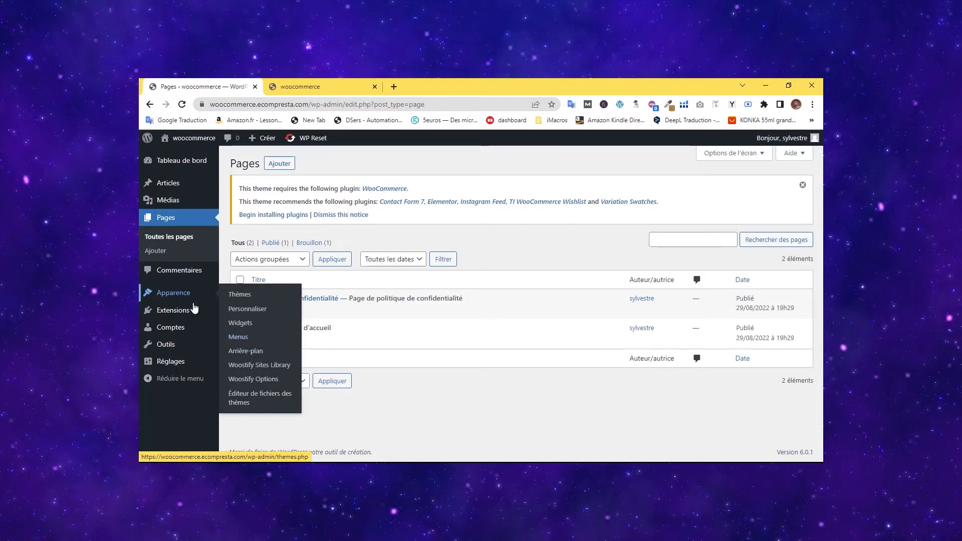
- Go to the page for adding plugins and list the popular ones
mouse_move(199, 338)
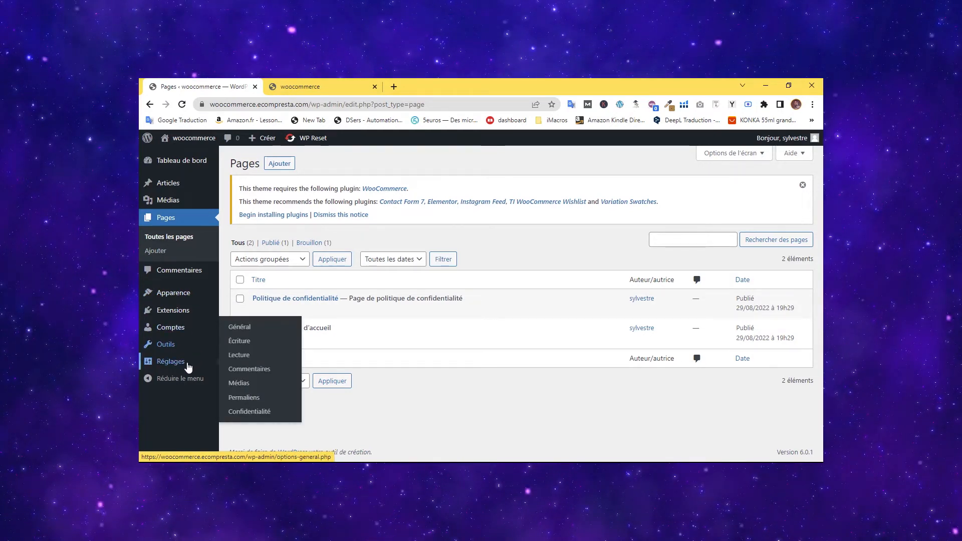
mouse_move(187, 312)
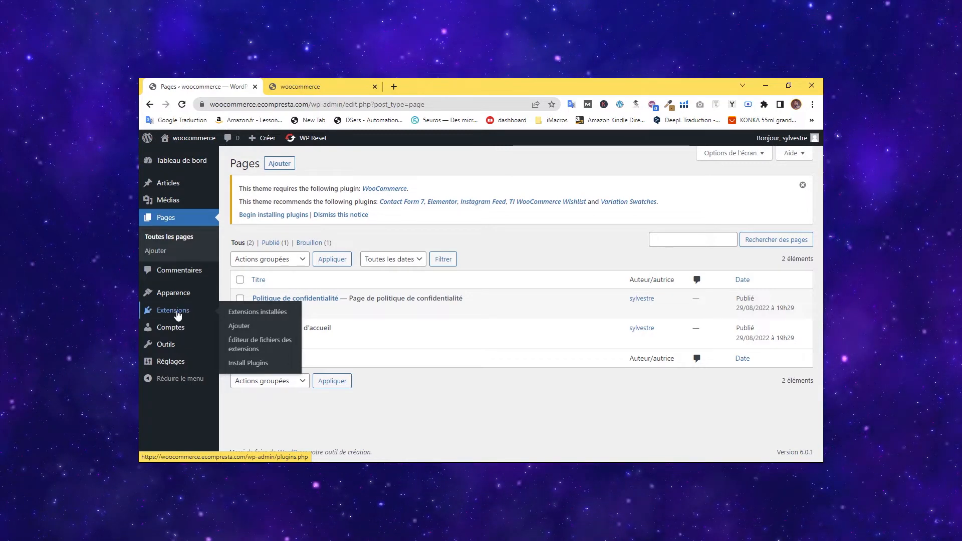
left_click(176, 311)
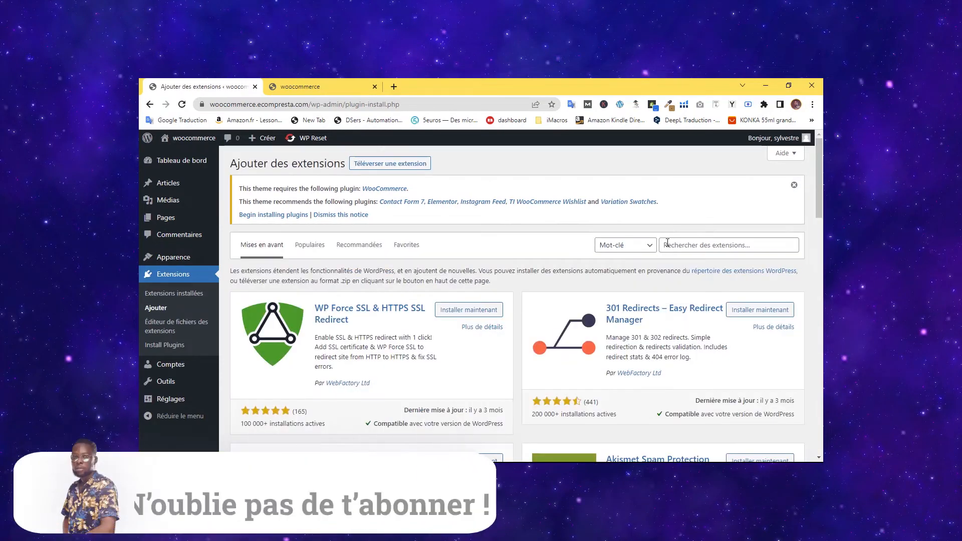
left_click(697, 244)
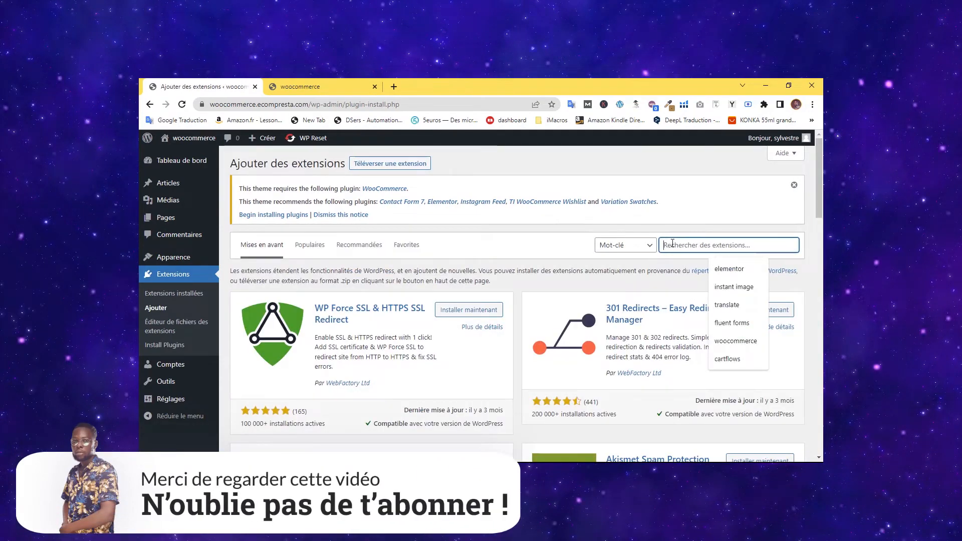
left_click(315, 249)
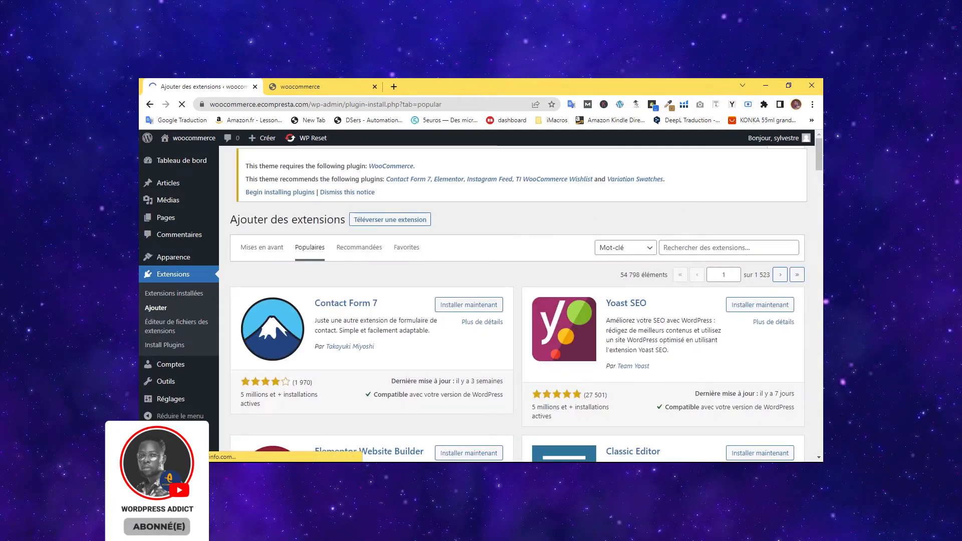
- Find WooCommerce among the popular plugins, then install and activate it
scroll(551, 268, "down", 10)
scroll(551, 269, "up", 3)
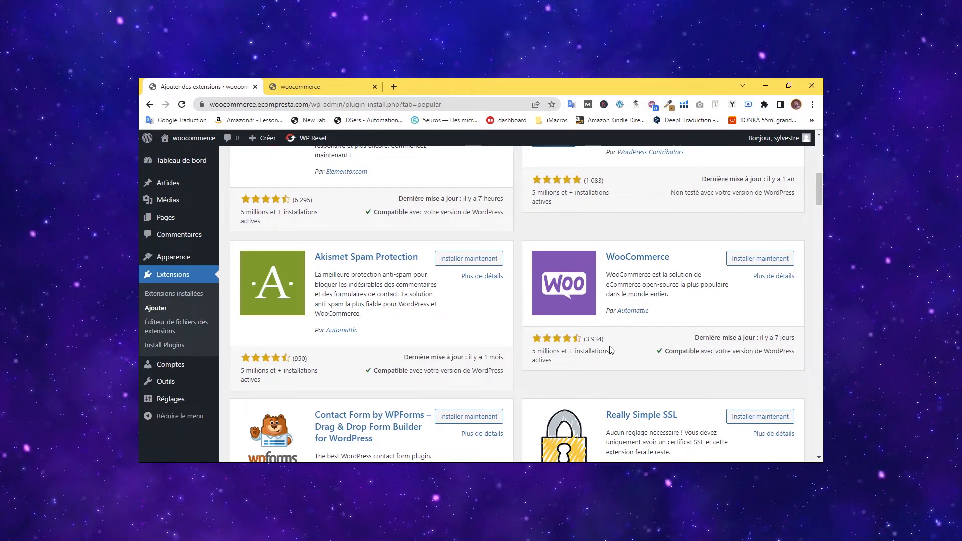
left_click(752, 262)
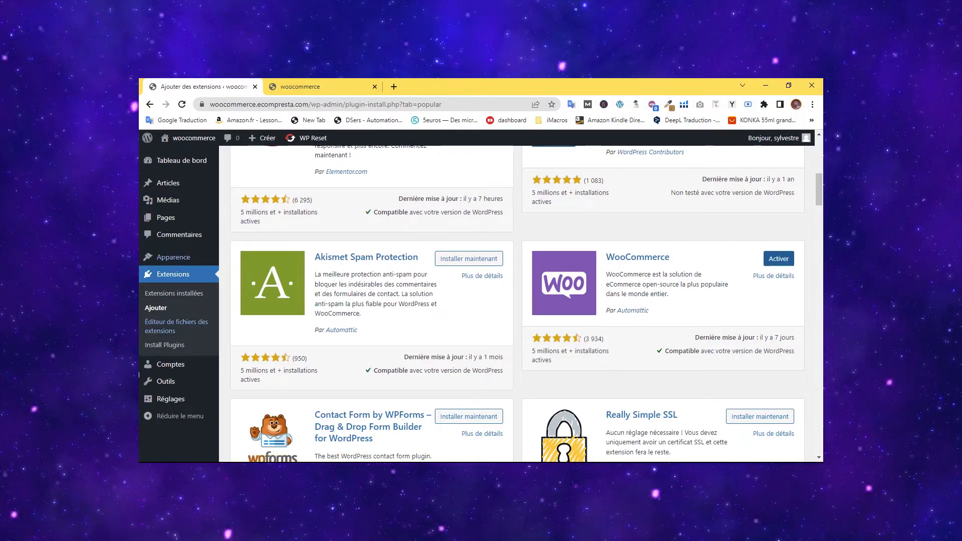
left_click(780, 261)
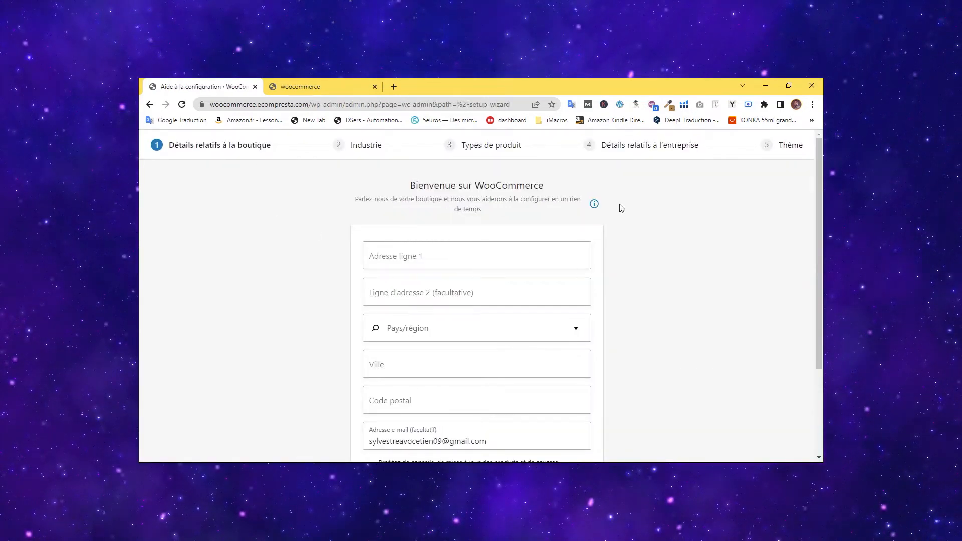
- Fill in the store's street address, city and postal code from a saved address, and set the country to France
scroll(618, 208, "down", 3)
scroll(465, 282, "up", 3)
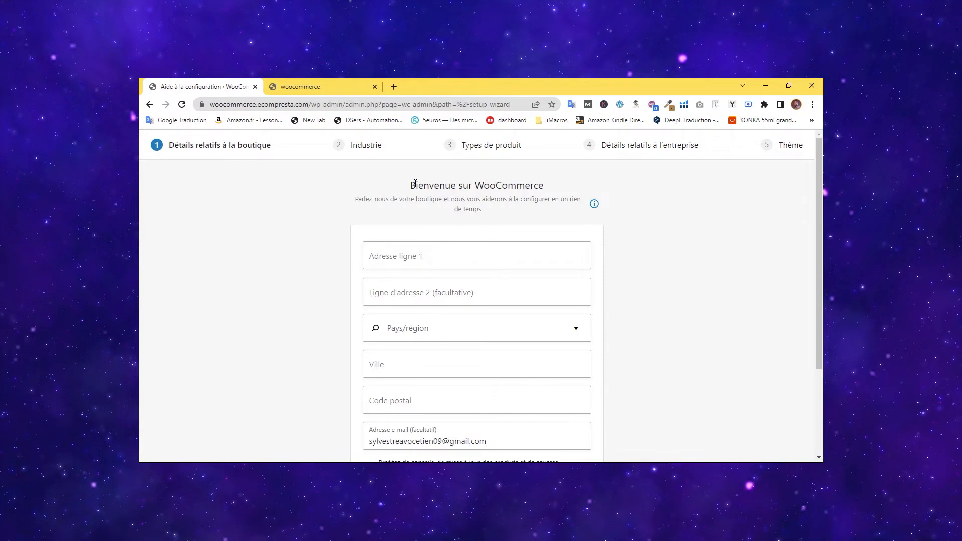
left_click_drag(820, 252, 822, 293)
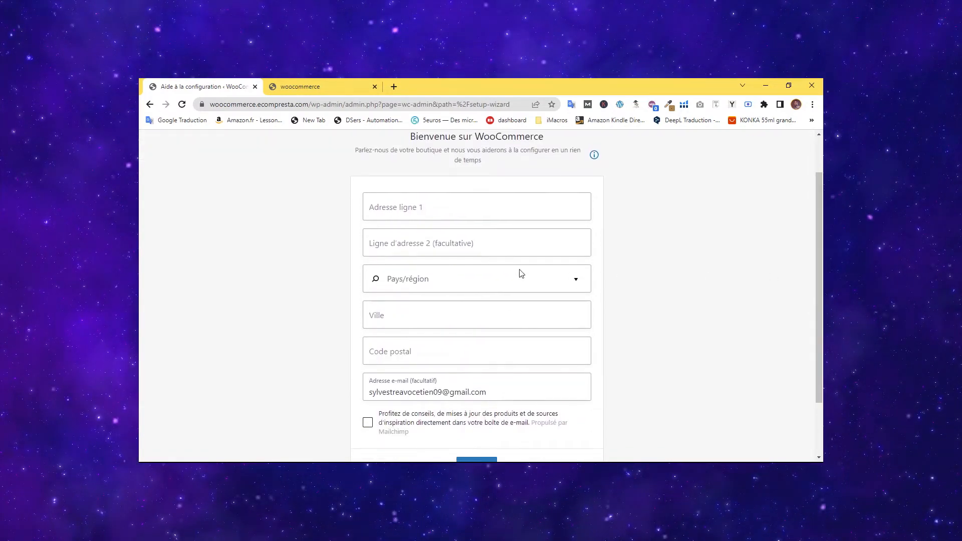
left_click(434, 202)
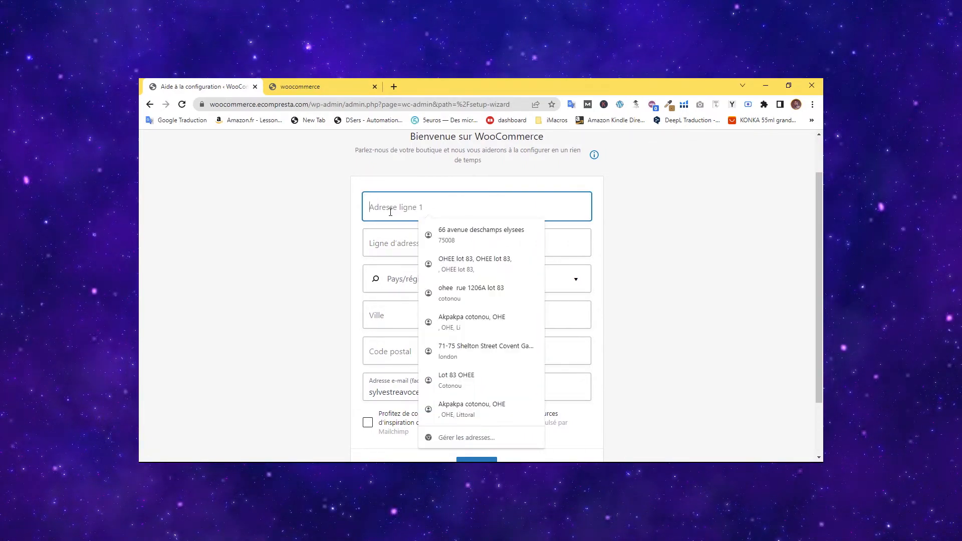
left_click(470, 230)
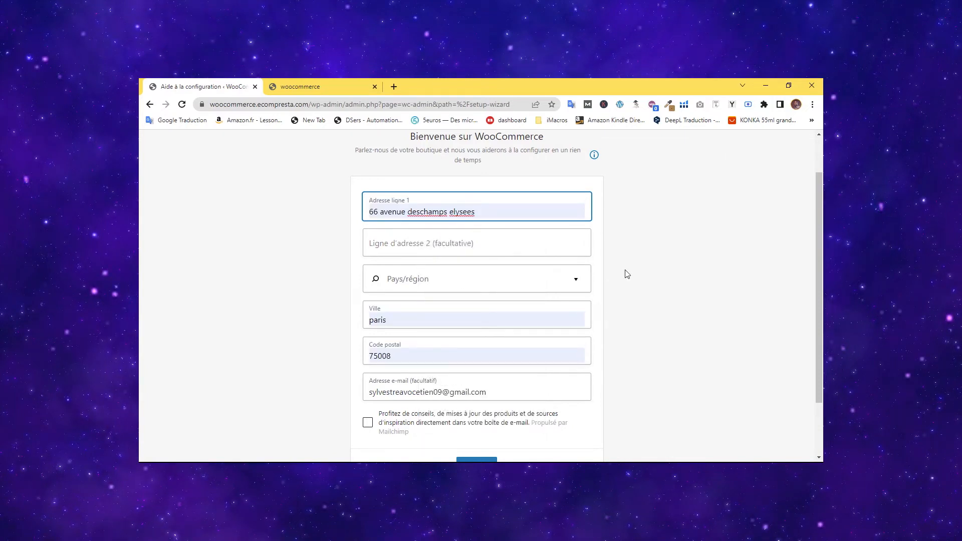
left_click(485, 279)
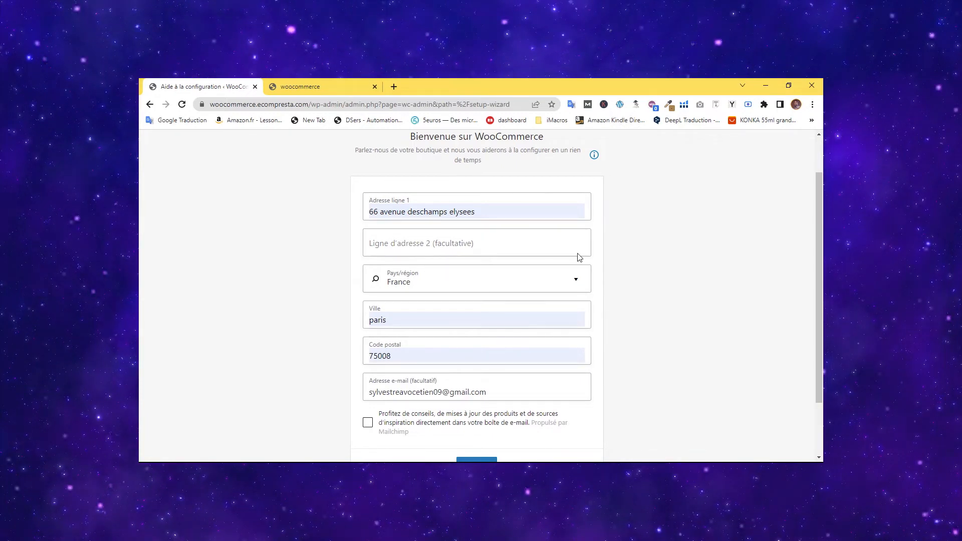
- Review the store's address, country and contact e-mail in the setup wizard's store details form
scroll(616, 268, "down", 2)
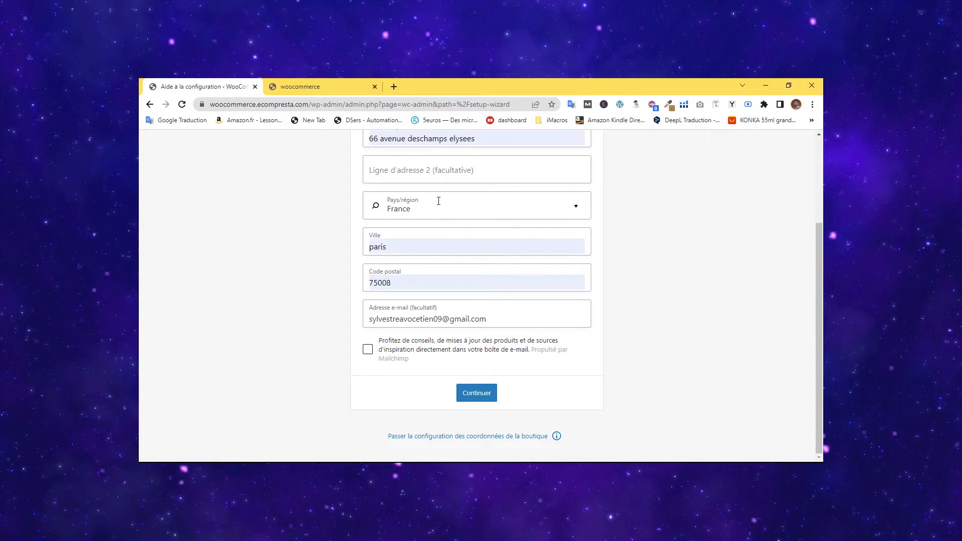
scroll(439, 203, "up", 3)
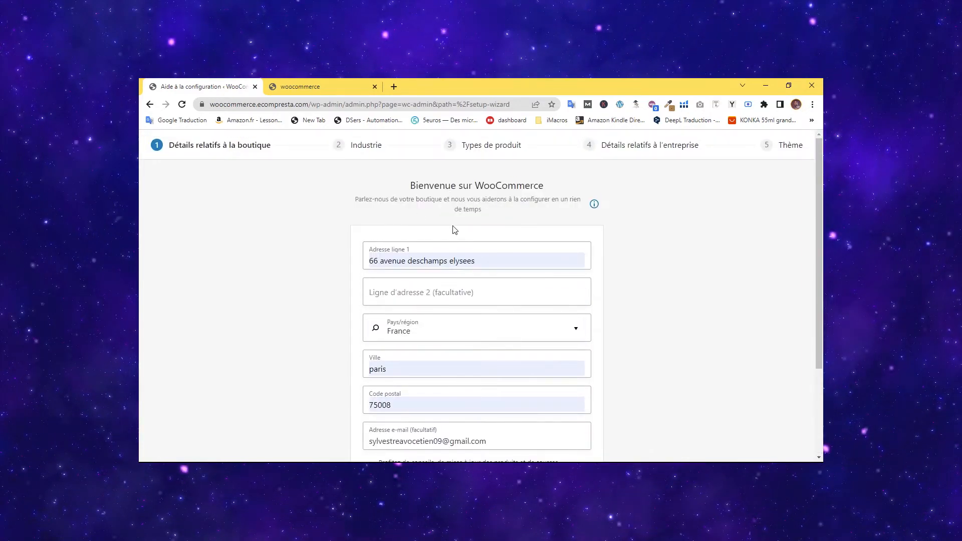
scroll(451, 234, "down", 1)
scroll(437, 261, "down", 1)
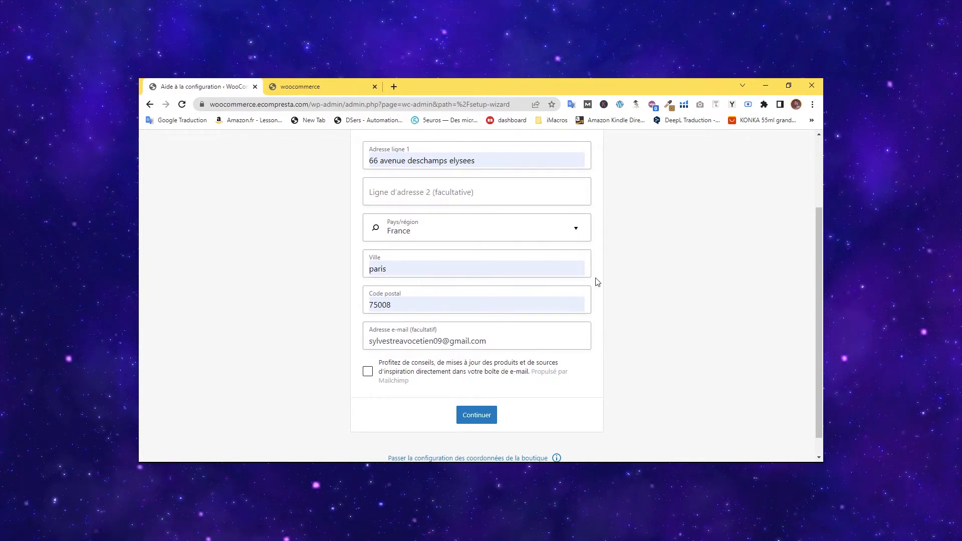
scroll(496, 262, "up", 2)
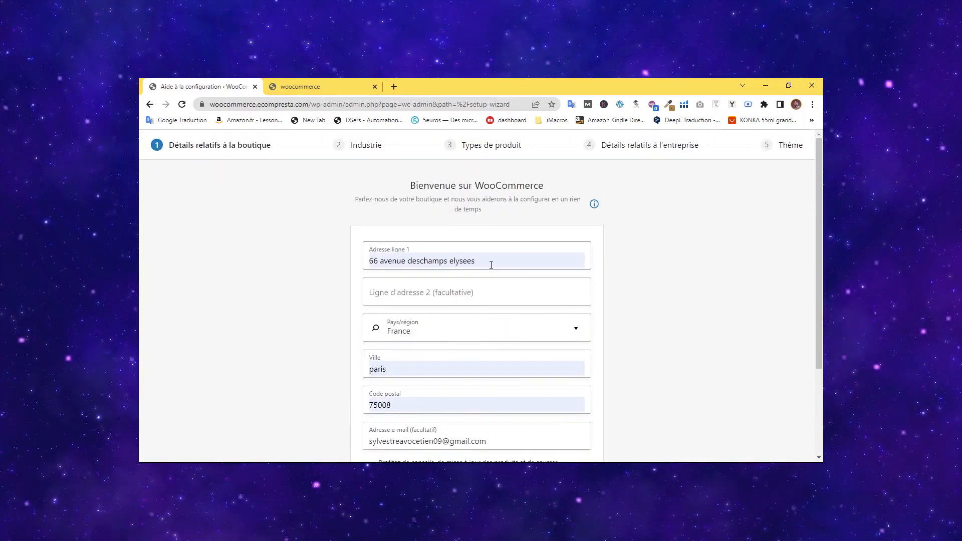
scroll(435, 322, "down", 2)
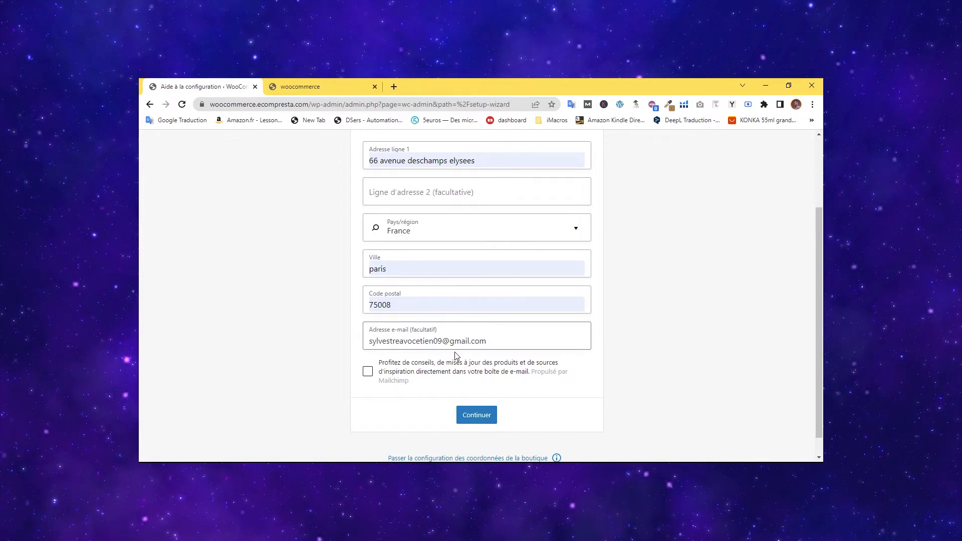
scroll(469, 367, "down", 1)
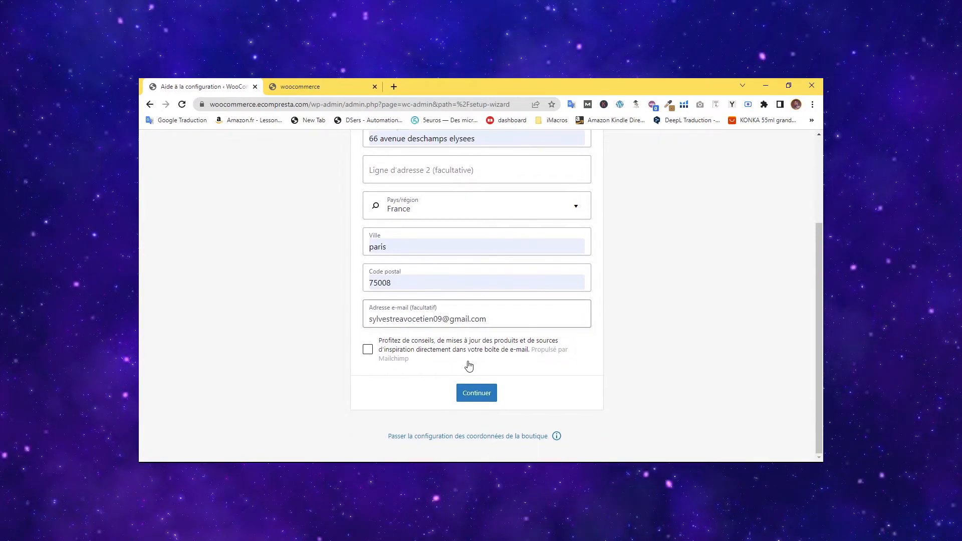
- Submit the store details without sharing usage data, and choose "Mode, vêtements et accessoires" as the store's industry
left_click(477, 394)
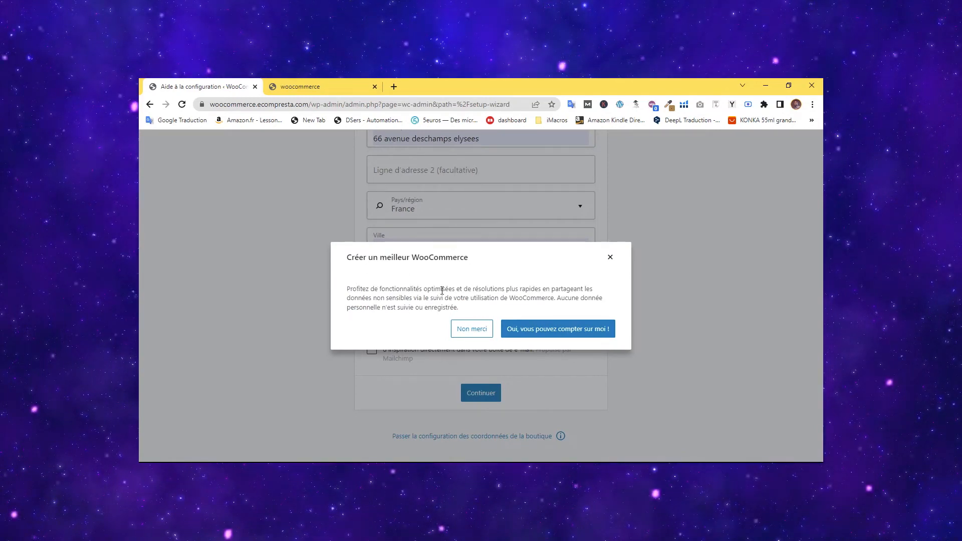
left_click(480, 333)
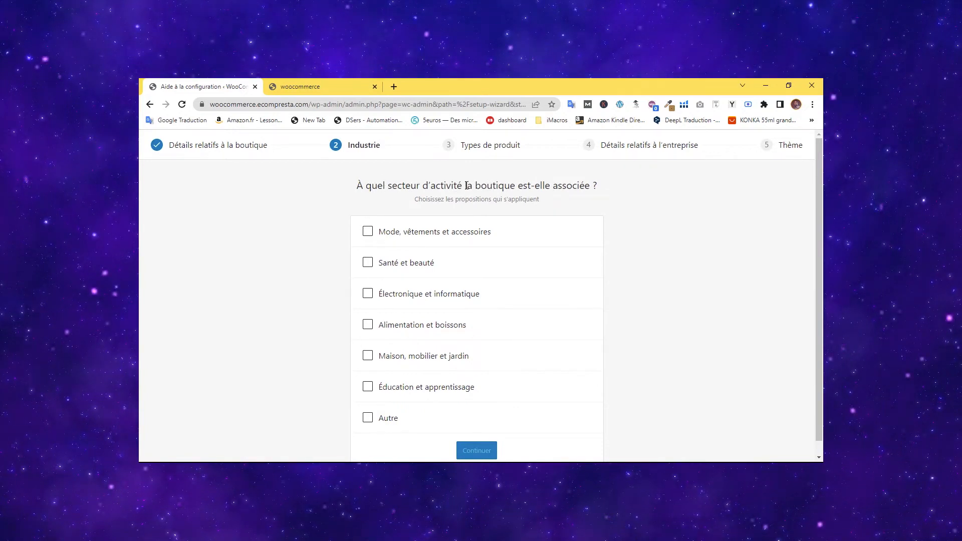
left_click(368, 232)
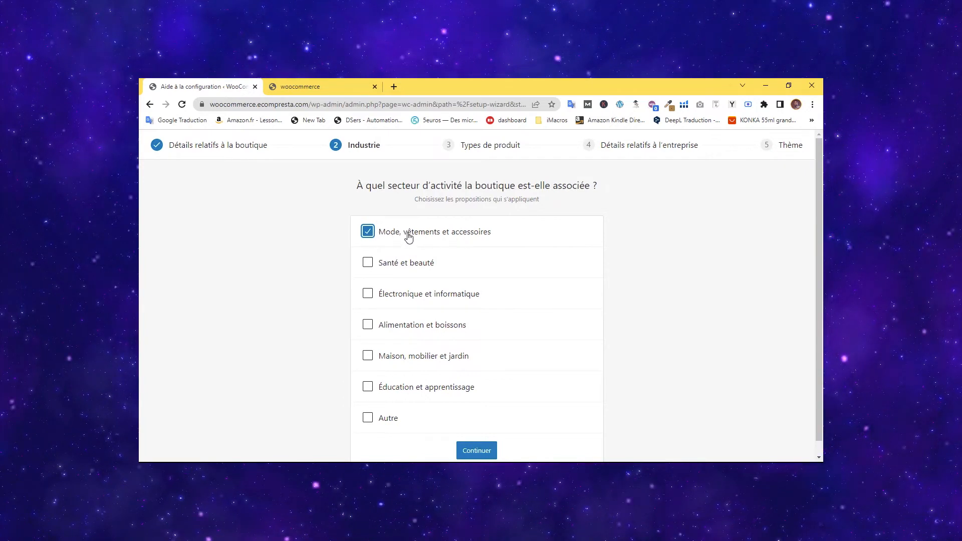
scroll(409, 238, "down", 2)
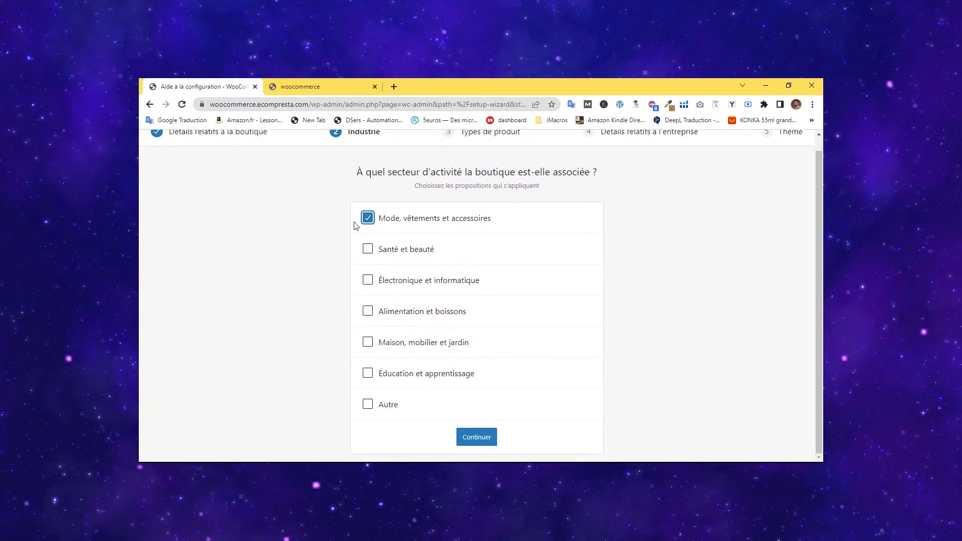
left_click(477, 438)
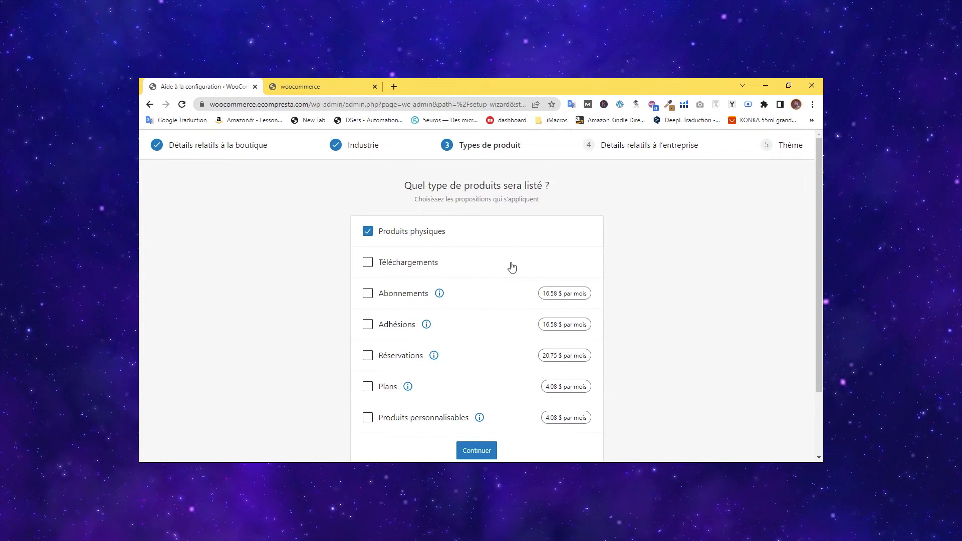
- Keep "Produits physiques" as the product type, and describe the business as offering 1 – 10 products and not selling elsewhere
scroll(511, 267, "down", 2)
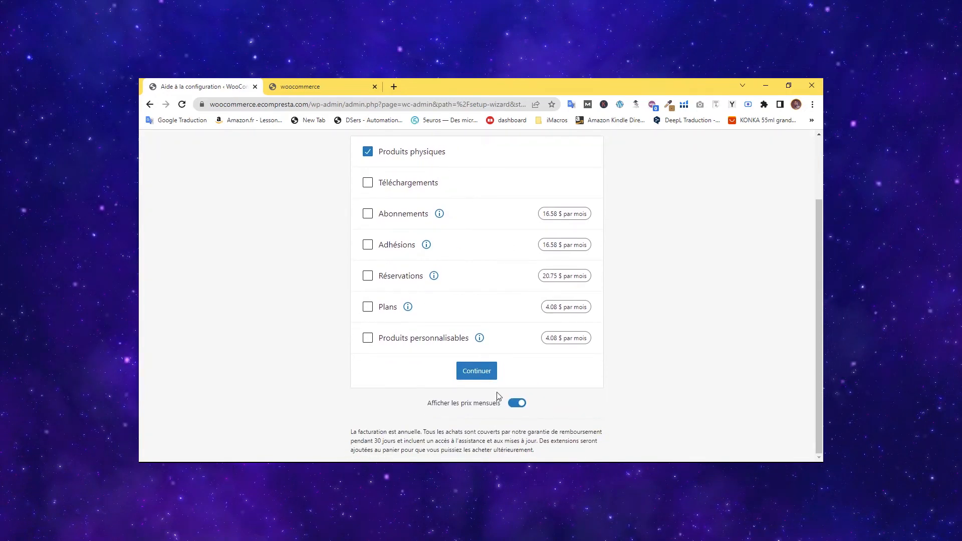
left_click(462, 373)
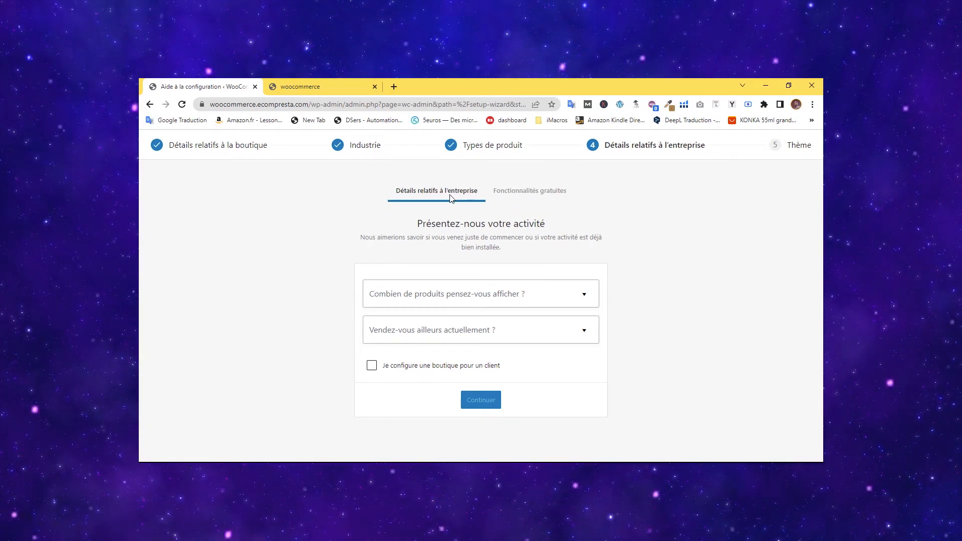
left_click(472, 306)
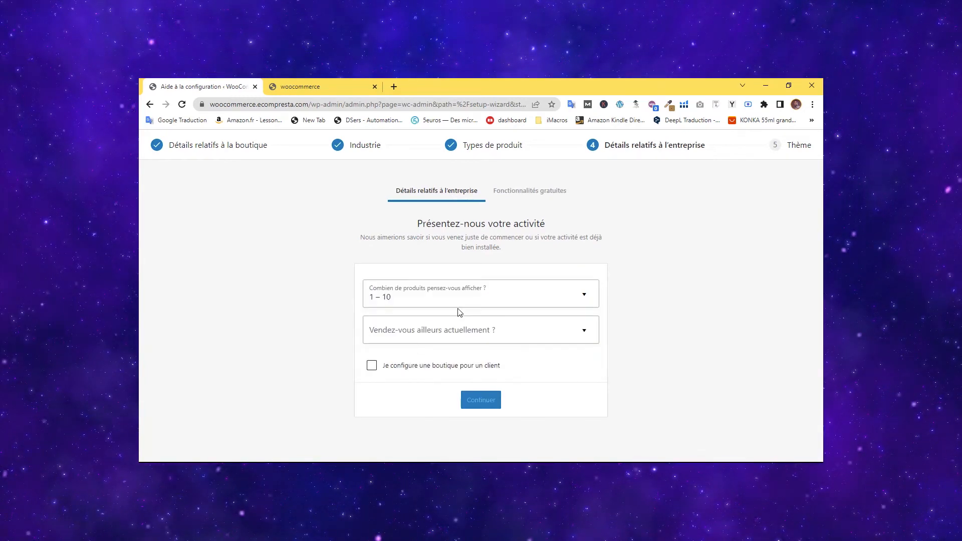
left_click(434, 332)
left_click(373, 359)
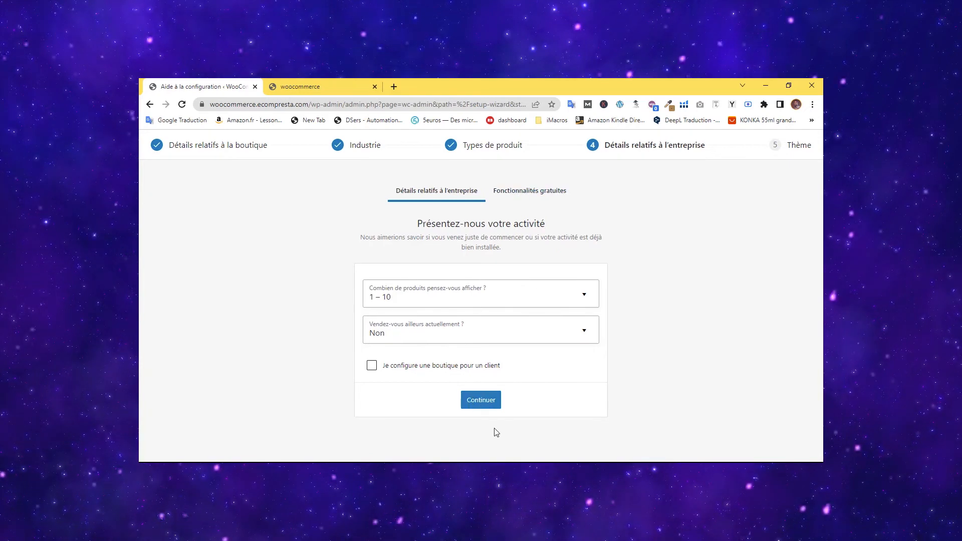
left_click(482, 401)
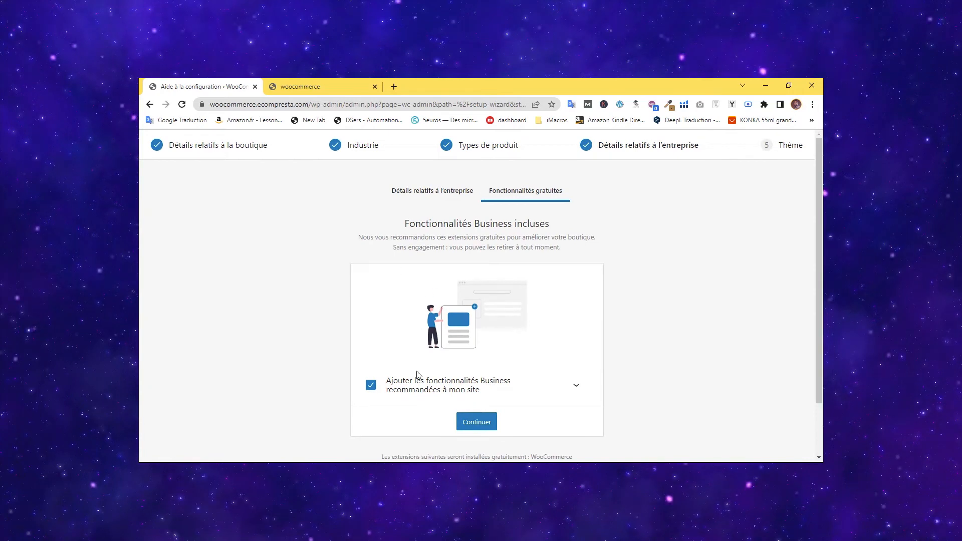
- Deselect all the recommended free Business features after reviewing the list, and continue the setup wizard without them
left_click(577, 385)
scroll(659, 314, "down", 6)
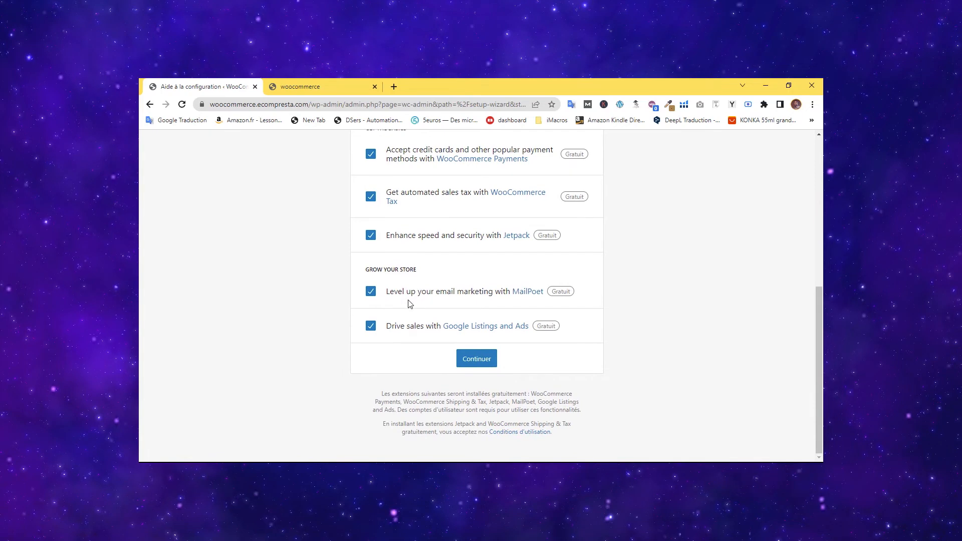
scroll(425, 254, "up", 2)
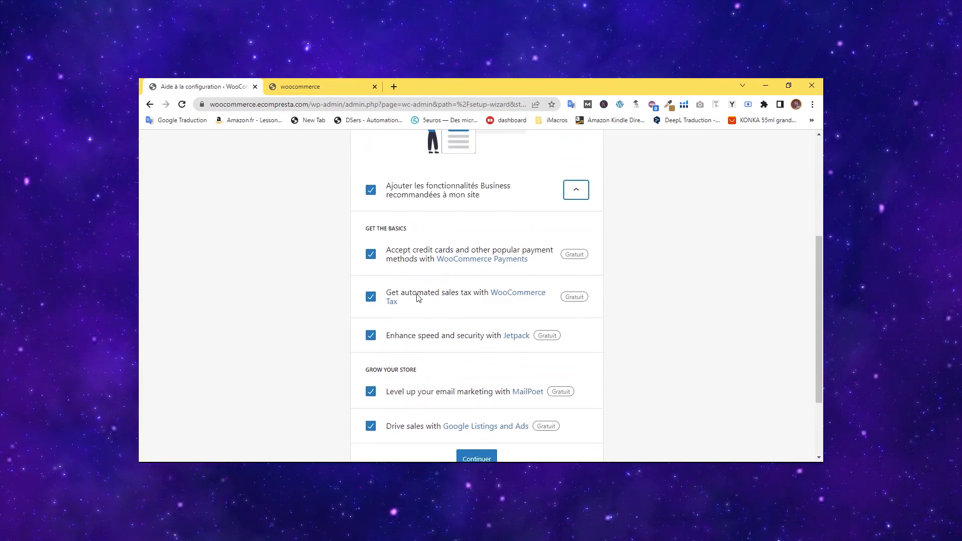
left_click(371, 194)
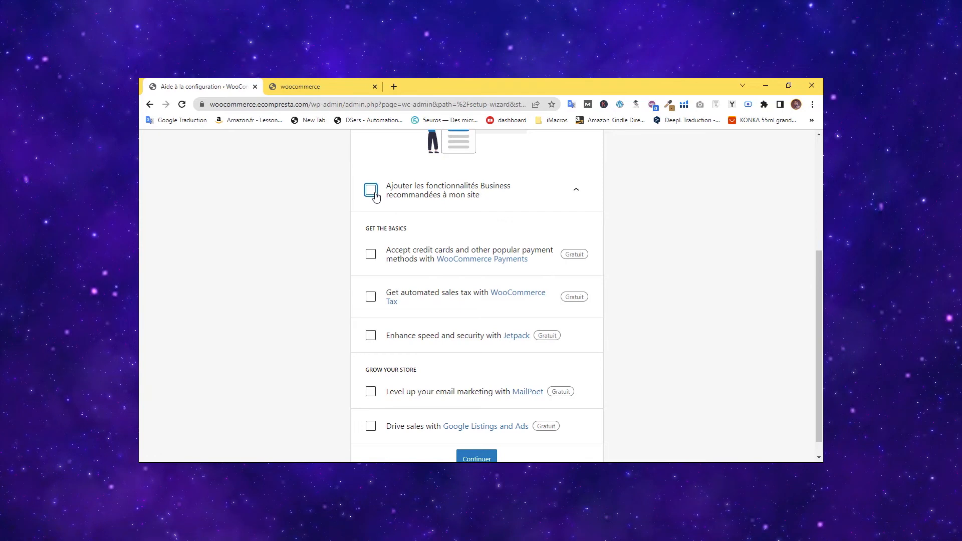
left_click(578, 194)
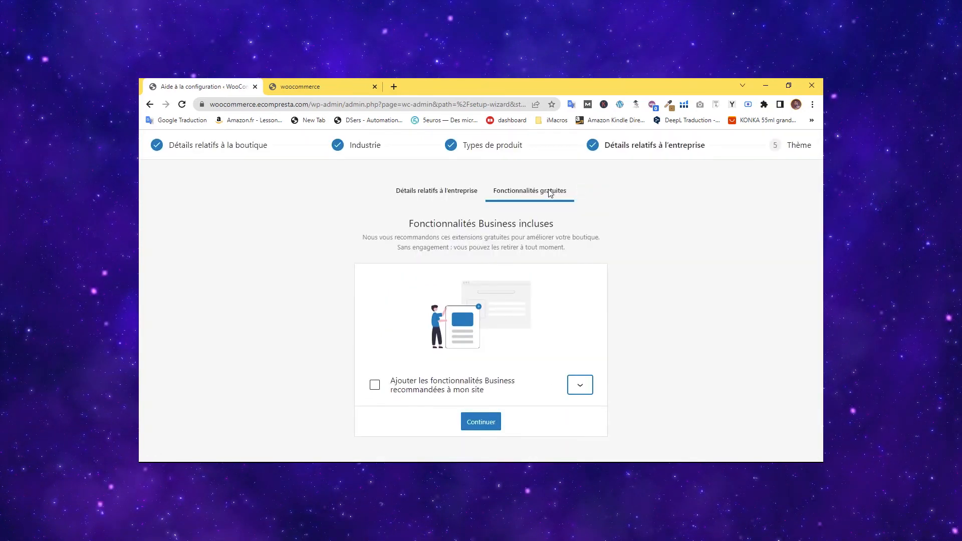
left_click(659, 340)
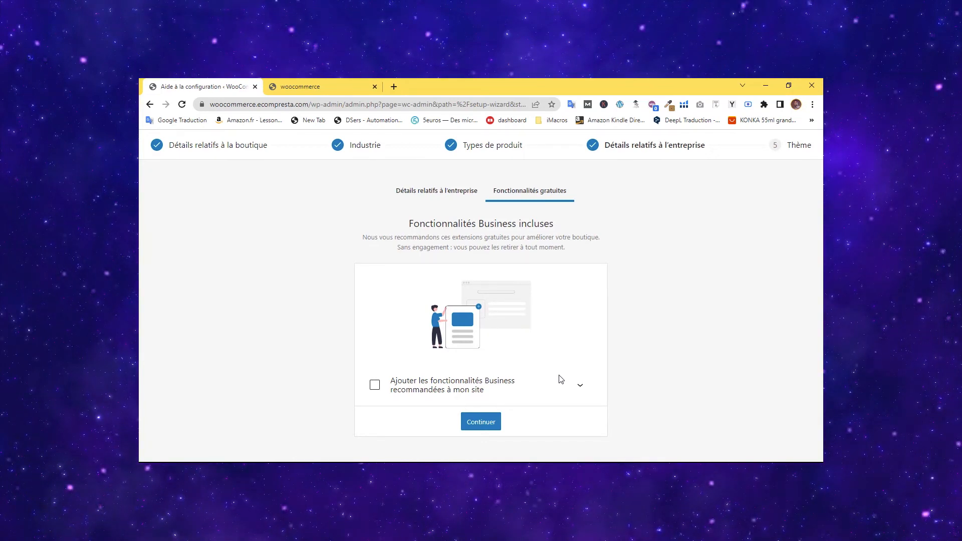
left_click(481, 423)
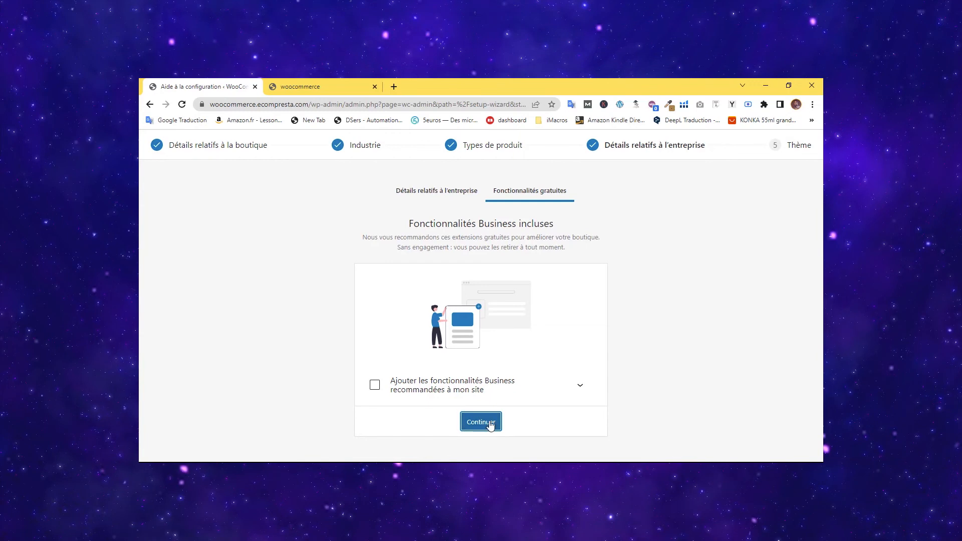
- Look through the offered themes and finish the setup wizard with the active Woostify theme
scroll(481, 301, "down", 8)
scroll(481, 301, "up", 7)
scroll(521, 322, "up", 2)
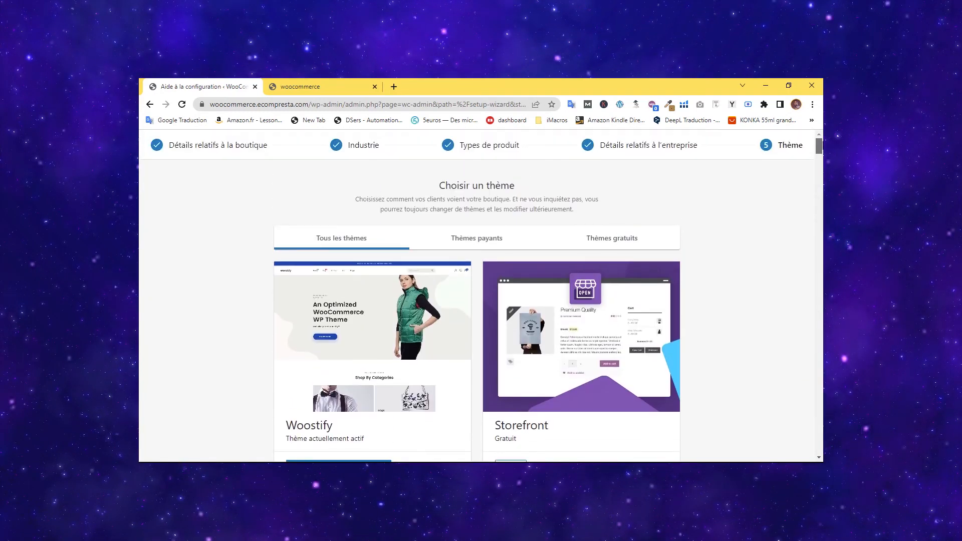
scroll(521, 322, "down", 4)
scroll(522, 321, "up", 2)
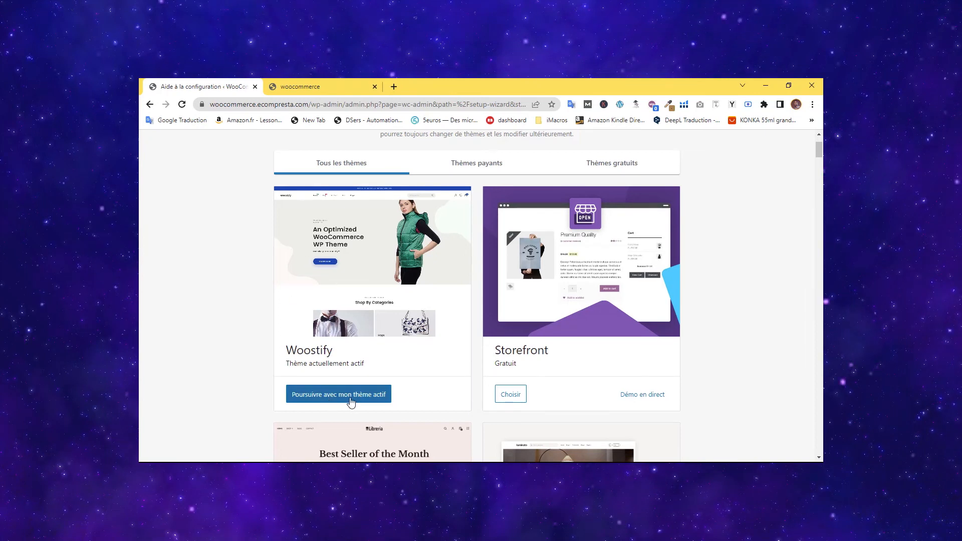
left_click(372, 397)
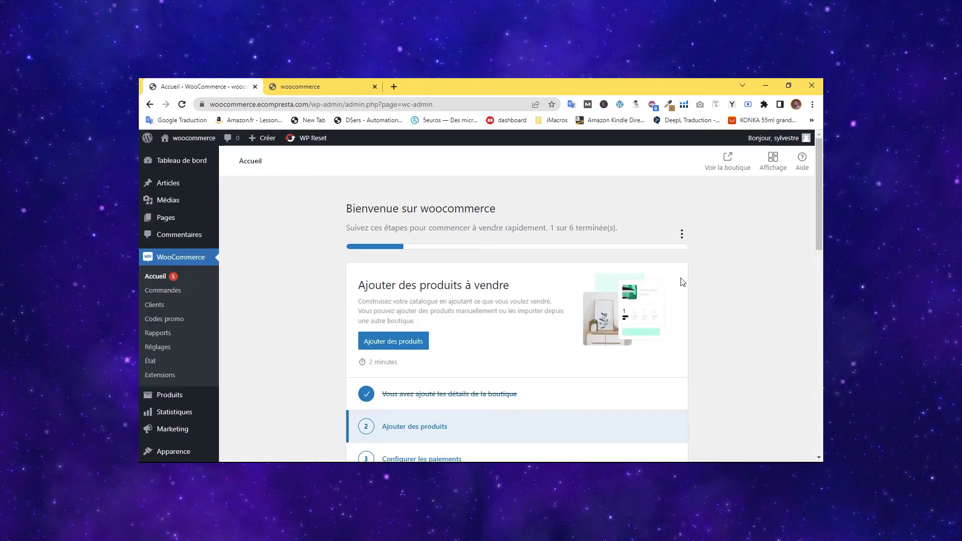
- Review the list of store setup tasks on the WooCommerce home page
mouse_move(820, 212)
left_mouse_down()
mouse_move(820, 263)
mouse_move(820, 194)
mouse_move(820, 210)
left_mouse_up()
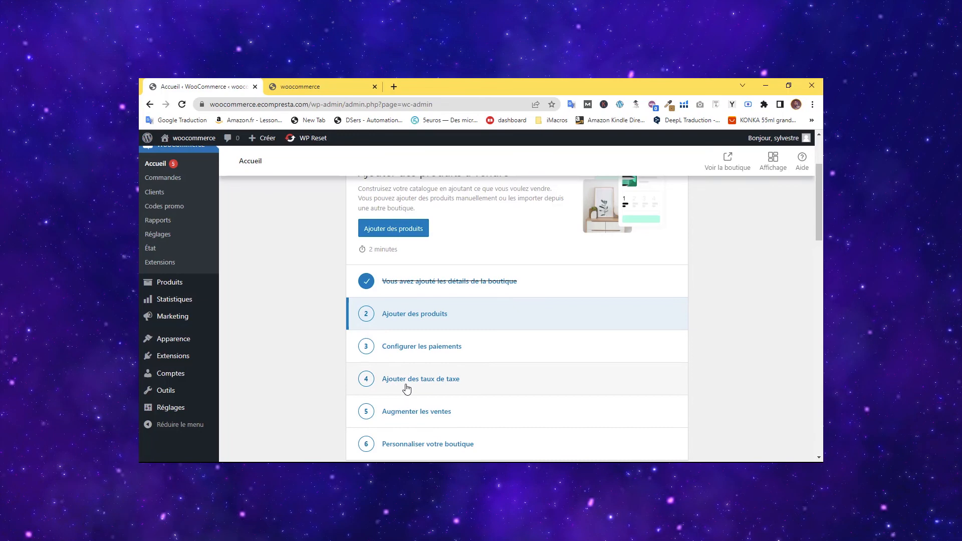
scroll(406, 390, "down", 2)
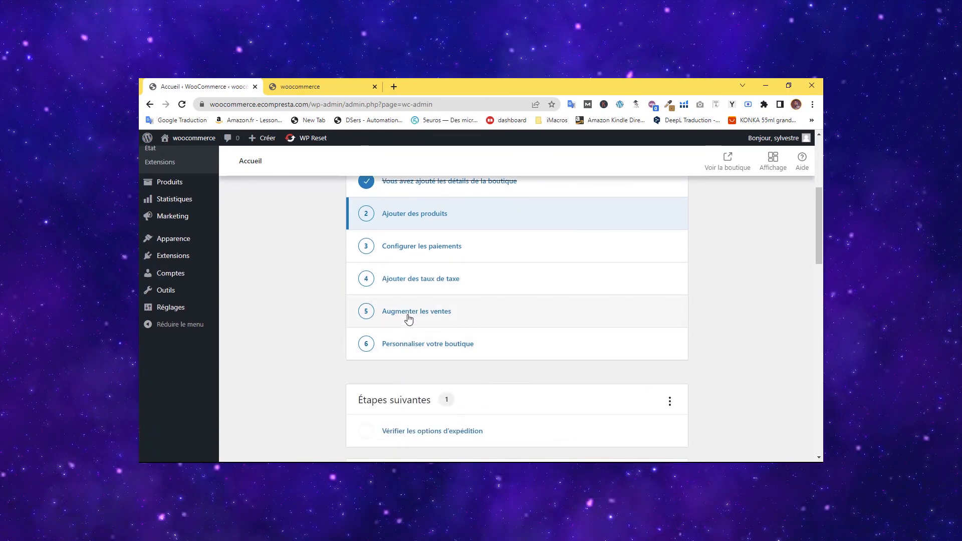
scroll(299, 292, "up", 5)
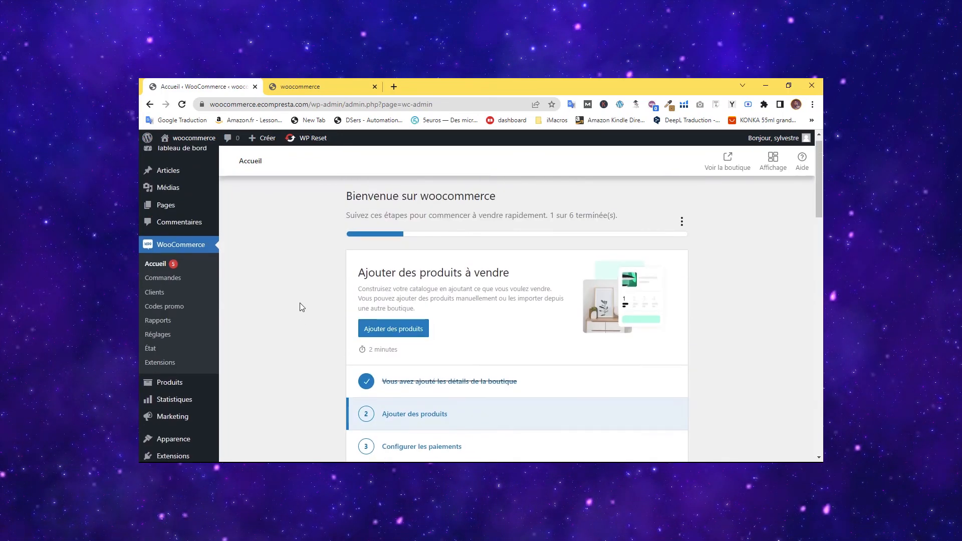
- Reload the public storefront and check its shopping cart and customer account page
left_click(310, 87)
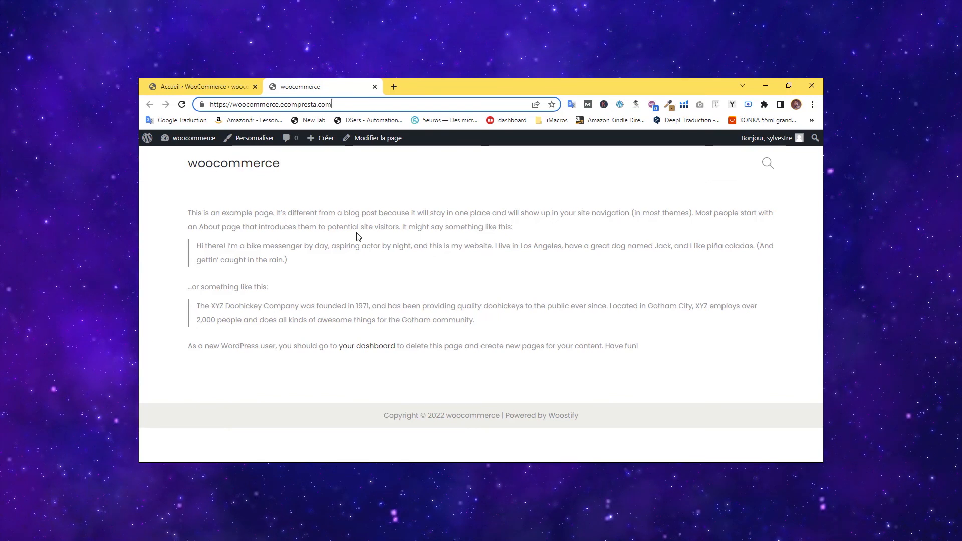
key("Return")
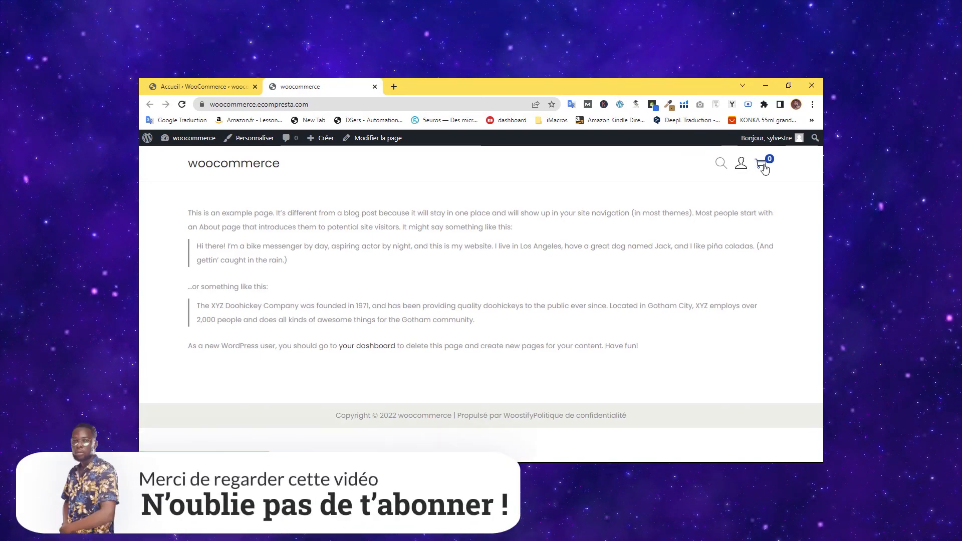
left_click(763, 165)
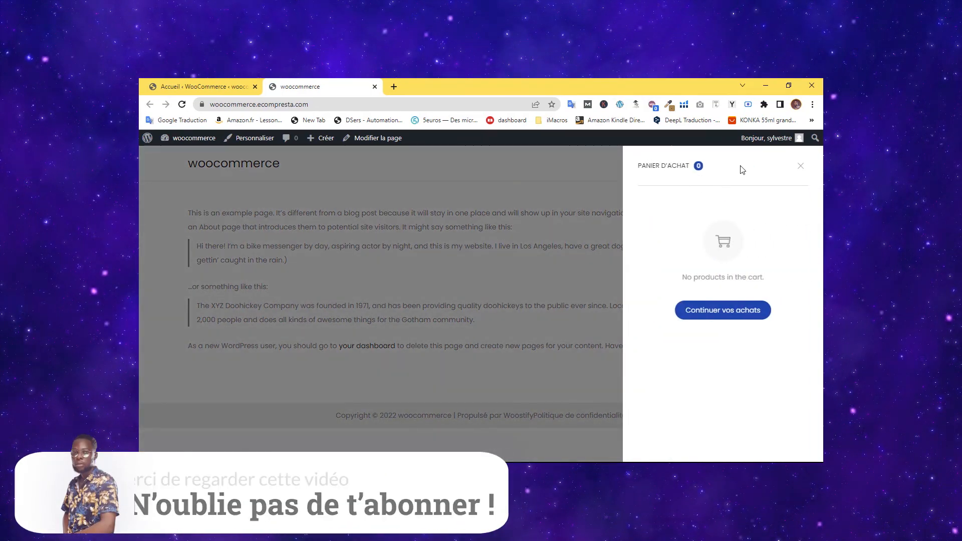
left_click(800, 166)
mouse_move(747, 170)
left_click(764, 190)
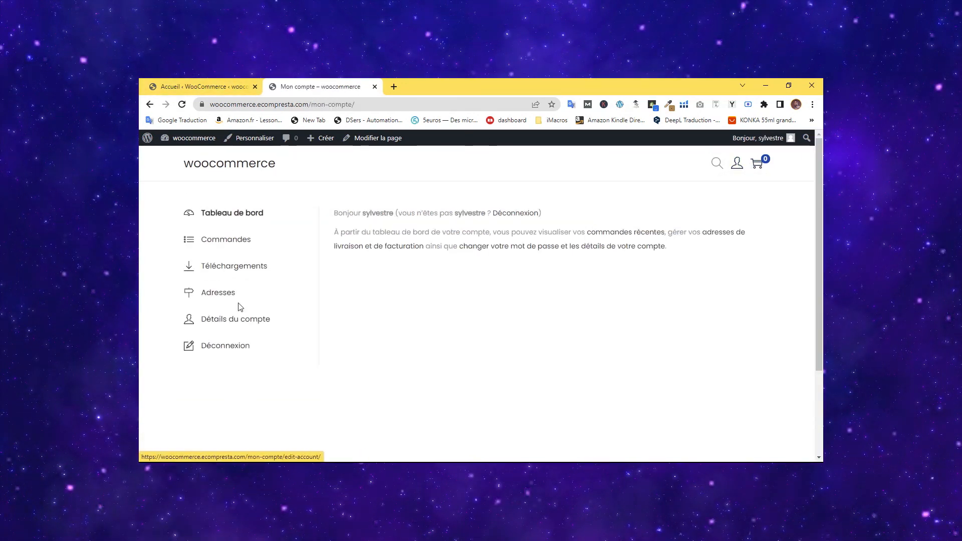
- Return to the WooCommerce home page in the site administration and look over the remaining setup tasks
left_click(224, 88)
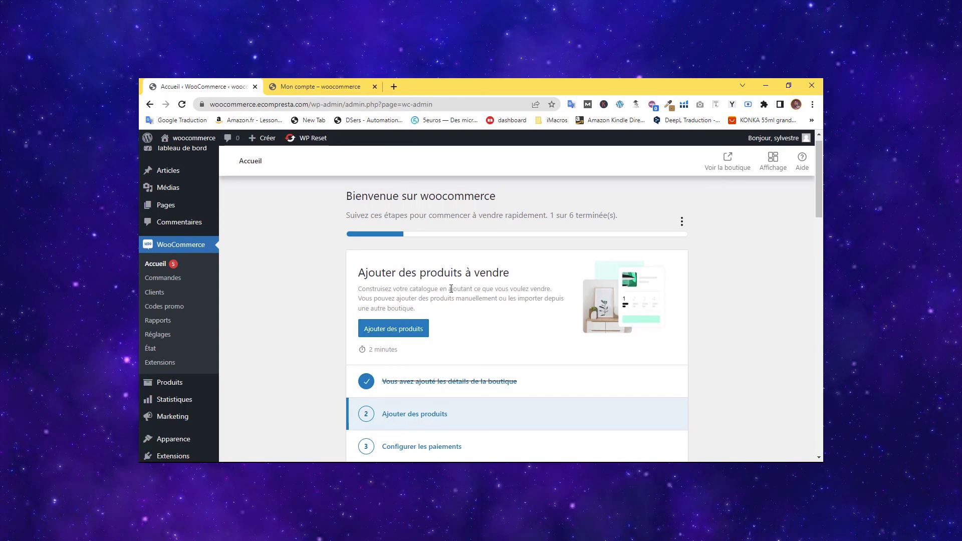
scroll(451, 291, "down", 3)
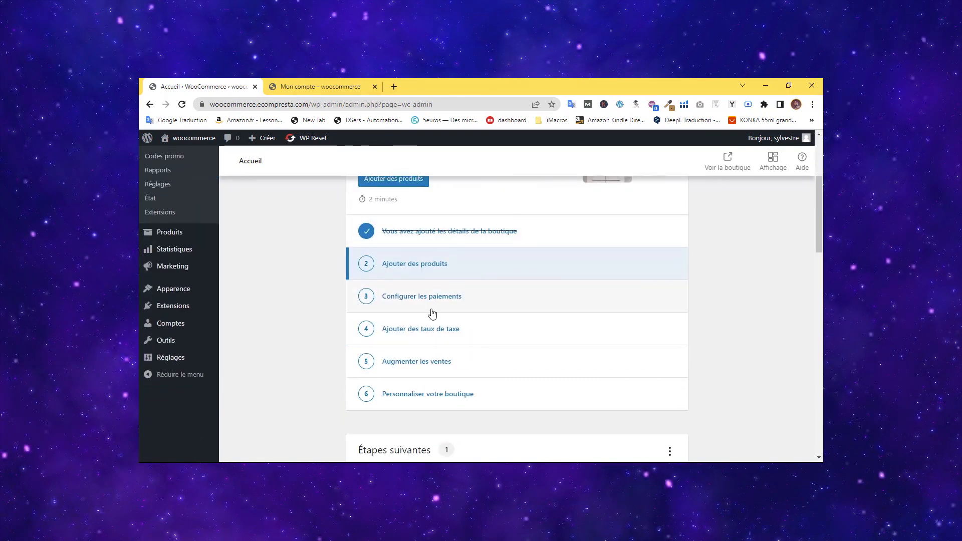